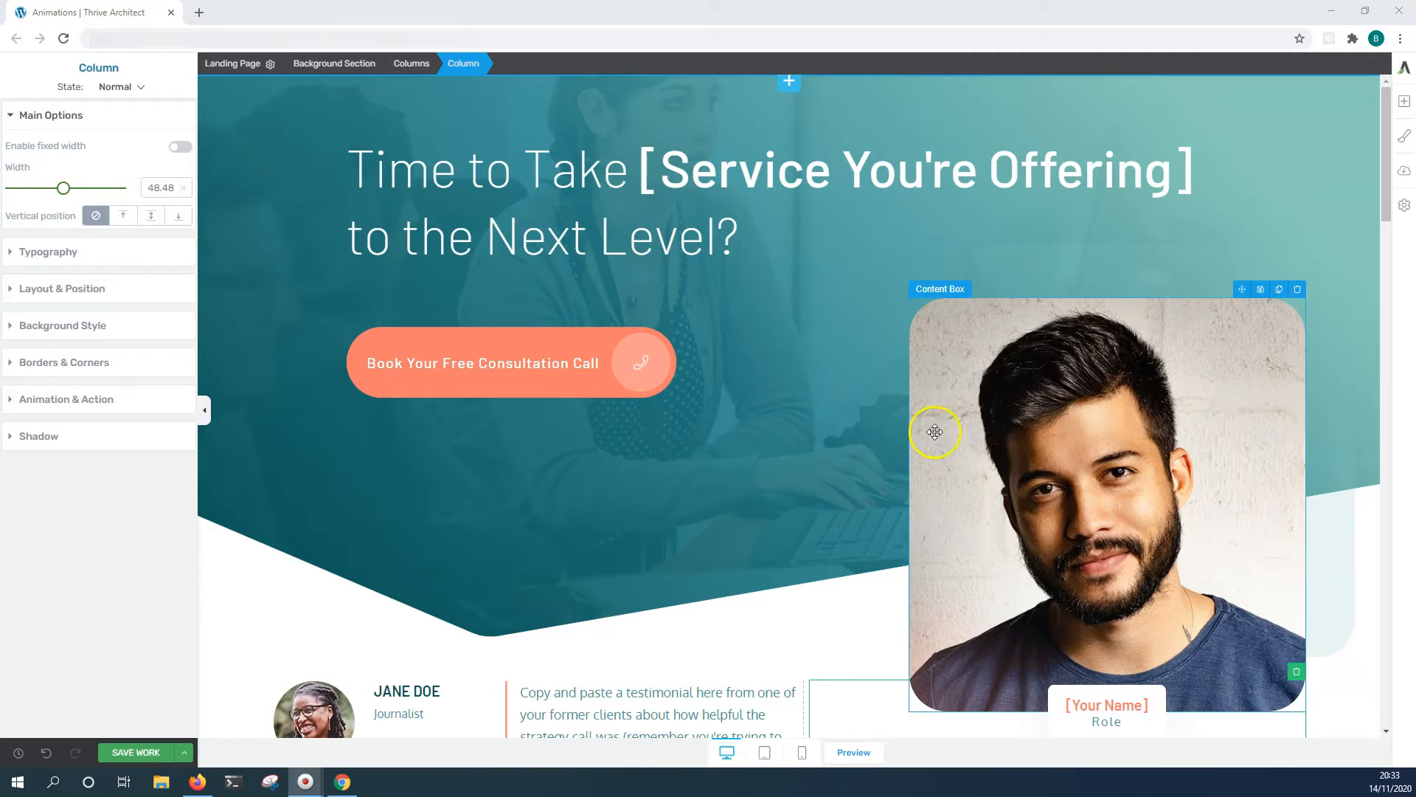
- Add a non-looping Slide, top CSS animation to the portrait content box in the hero section
click(990, 424)
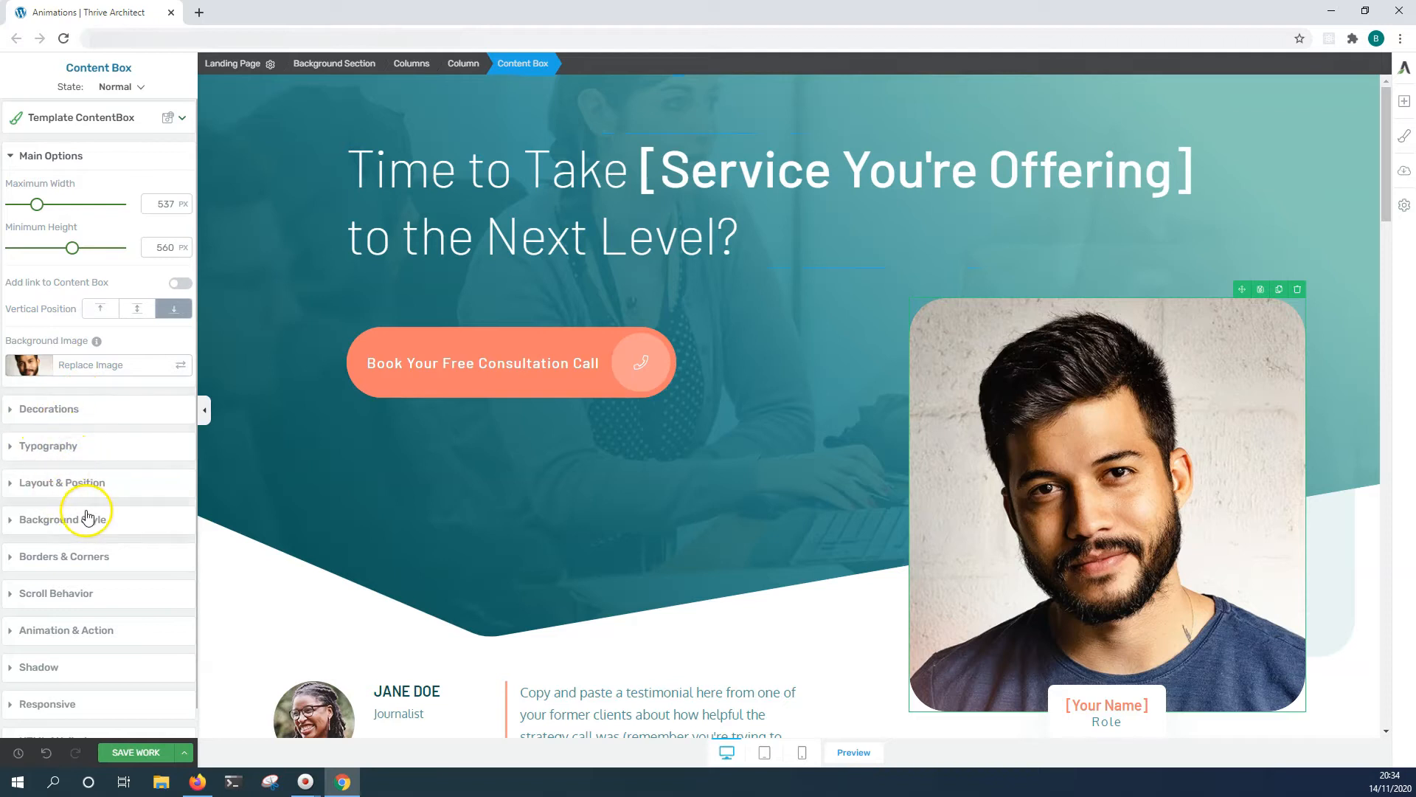
scroll(87, 509, down, 1)
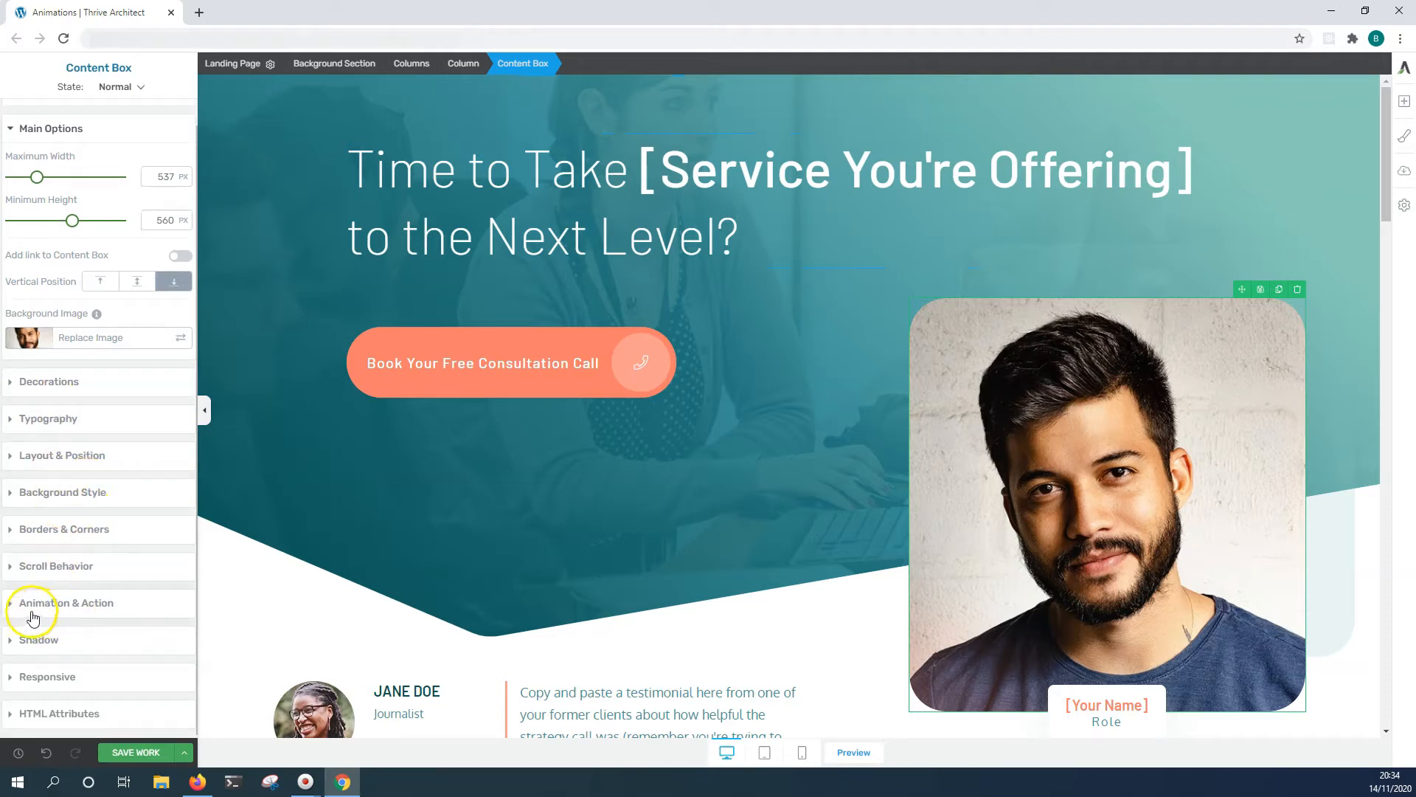
click(88, 604)
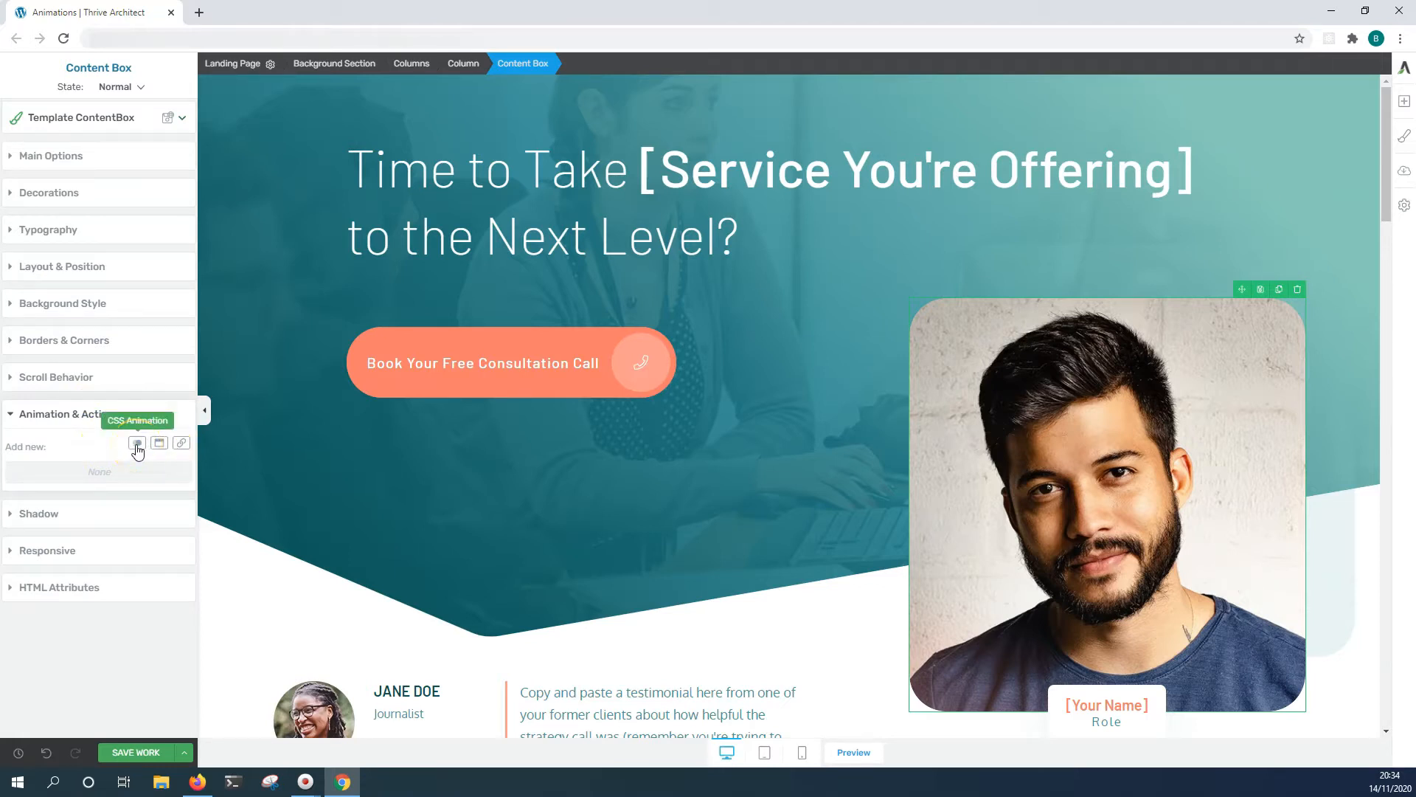
click(138, 447)
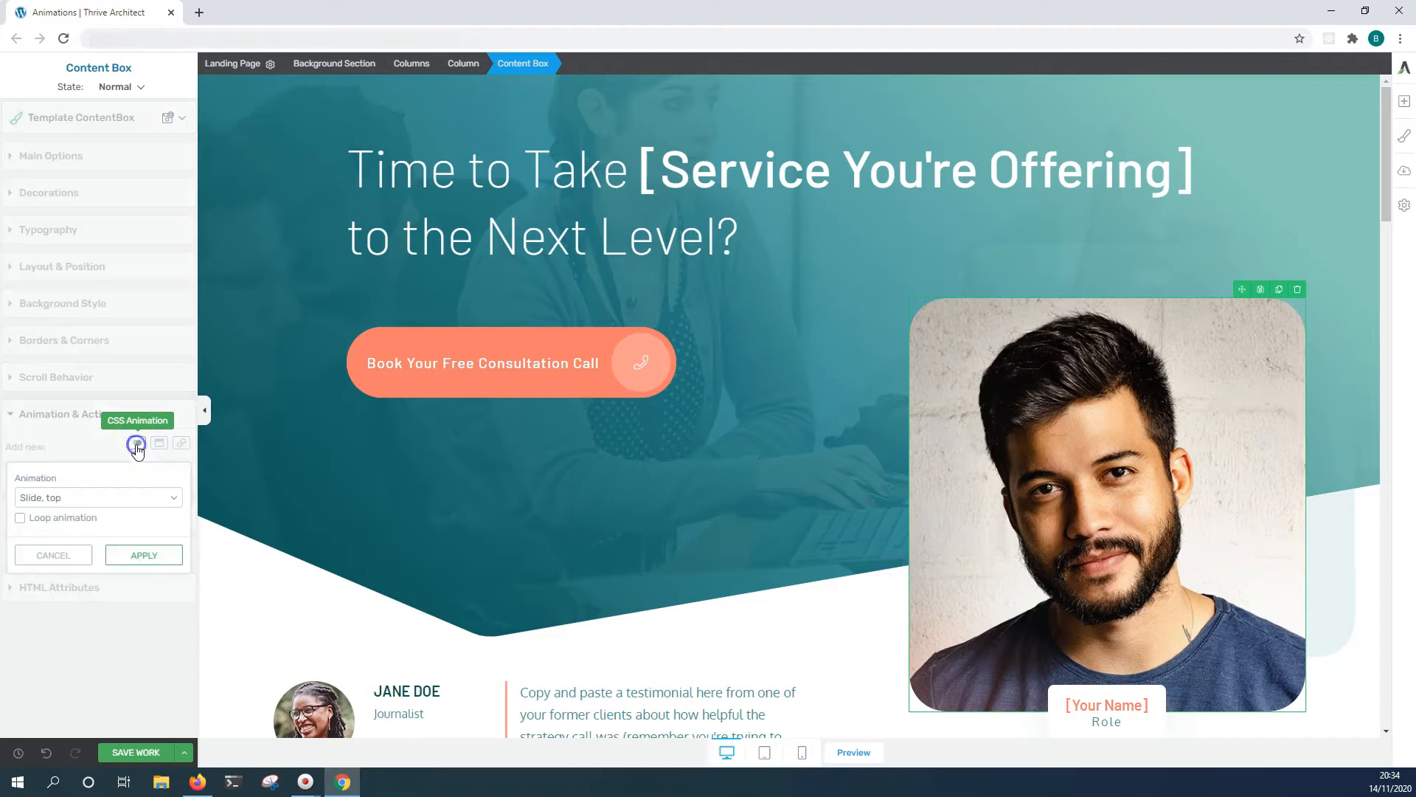
click(75, 498)
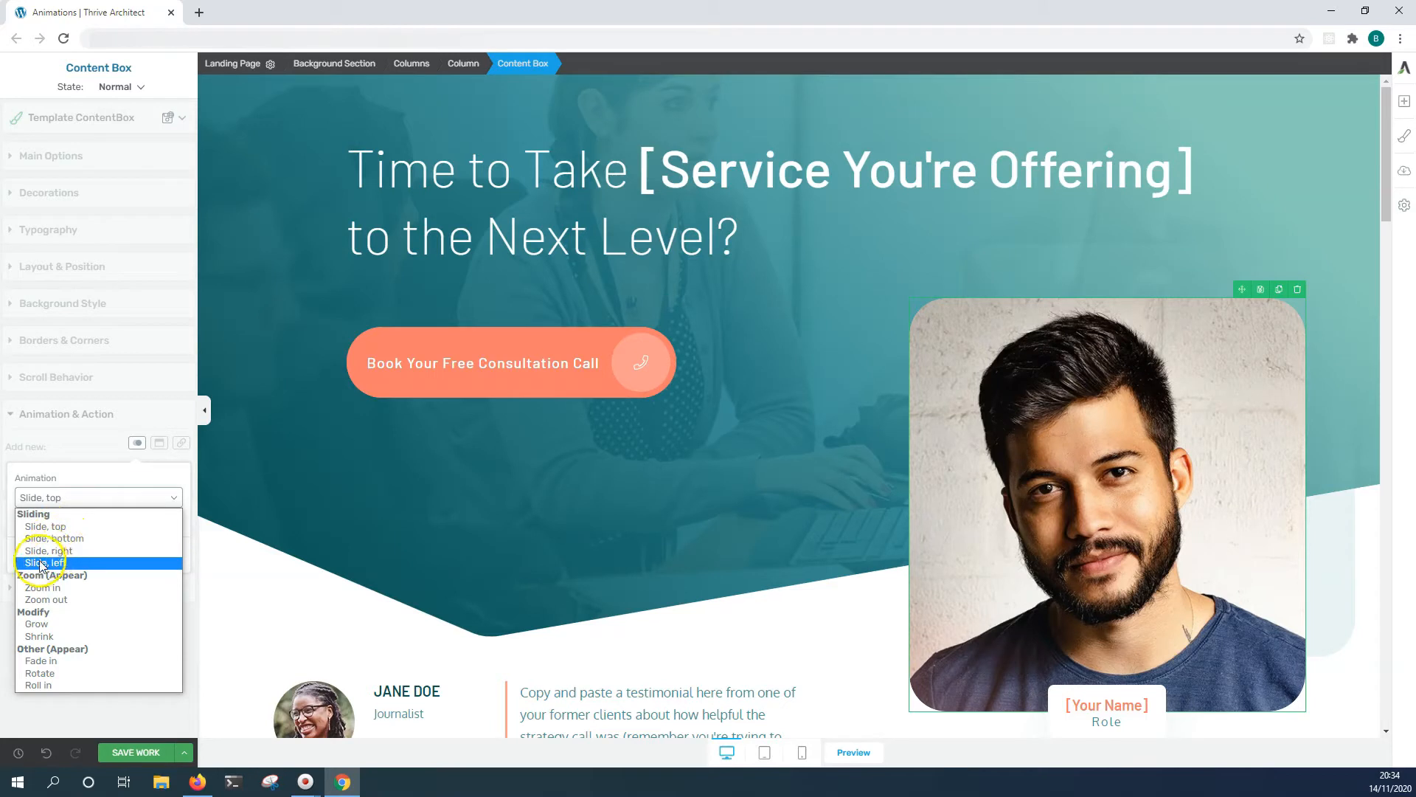
click(69, 528)
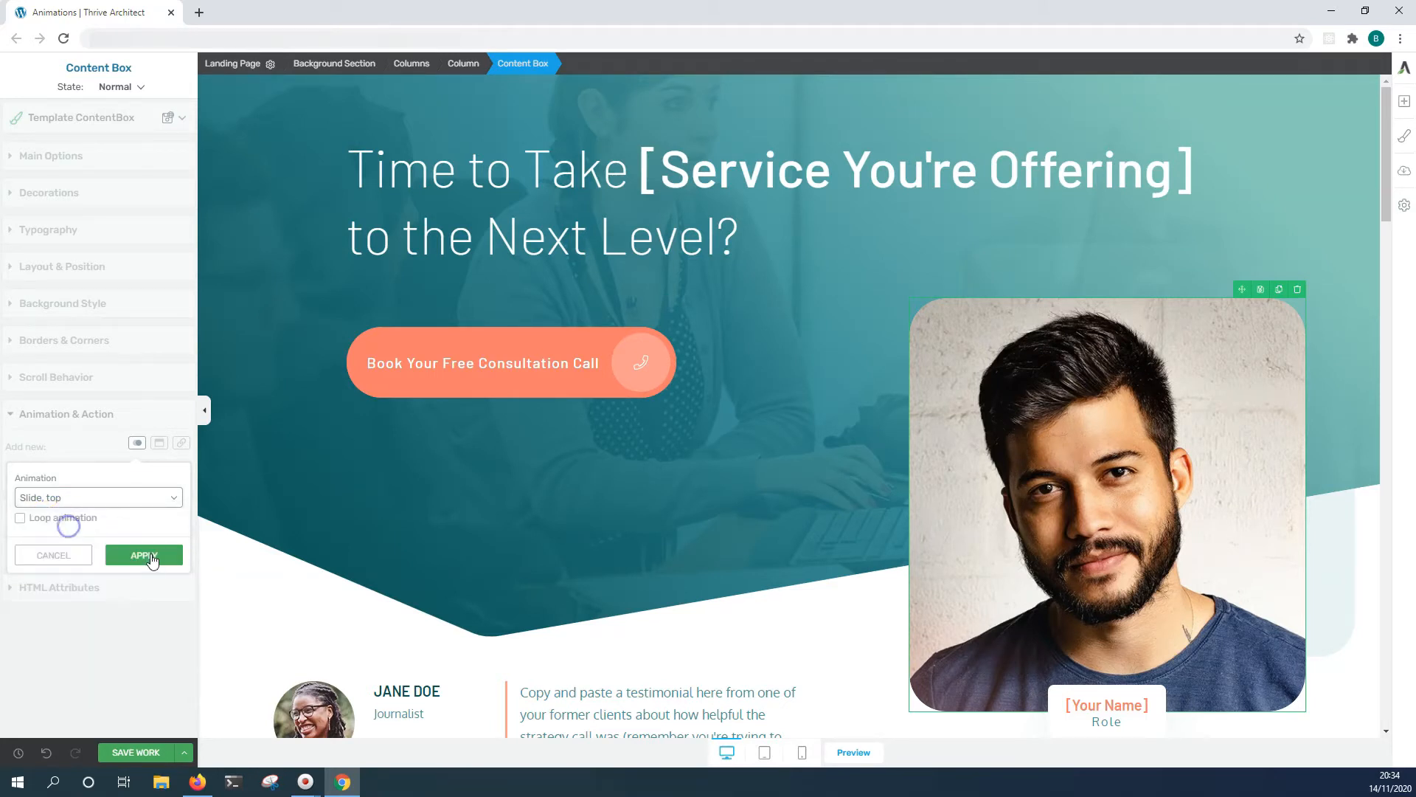
click(147, 556)
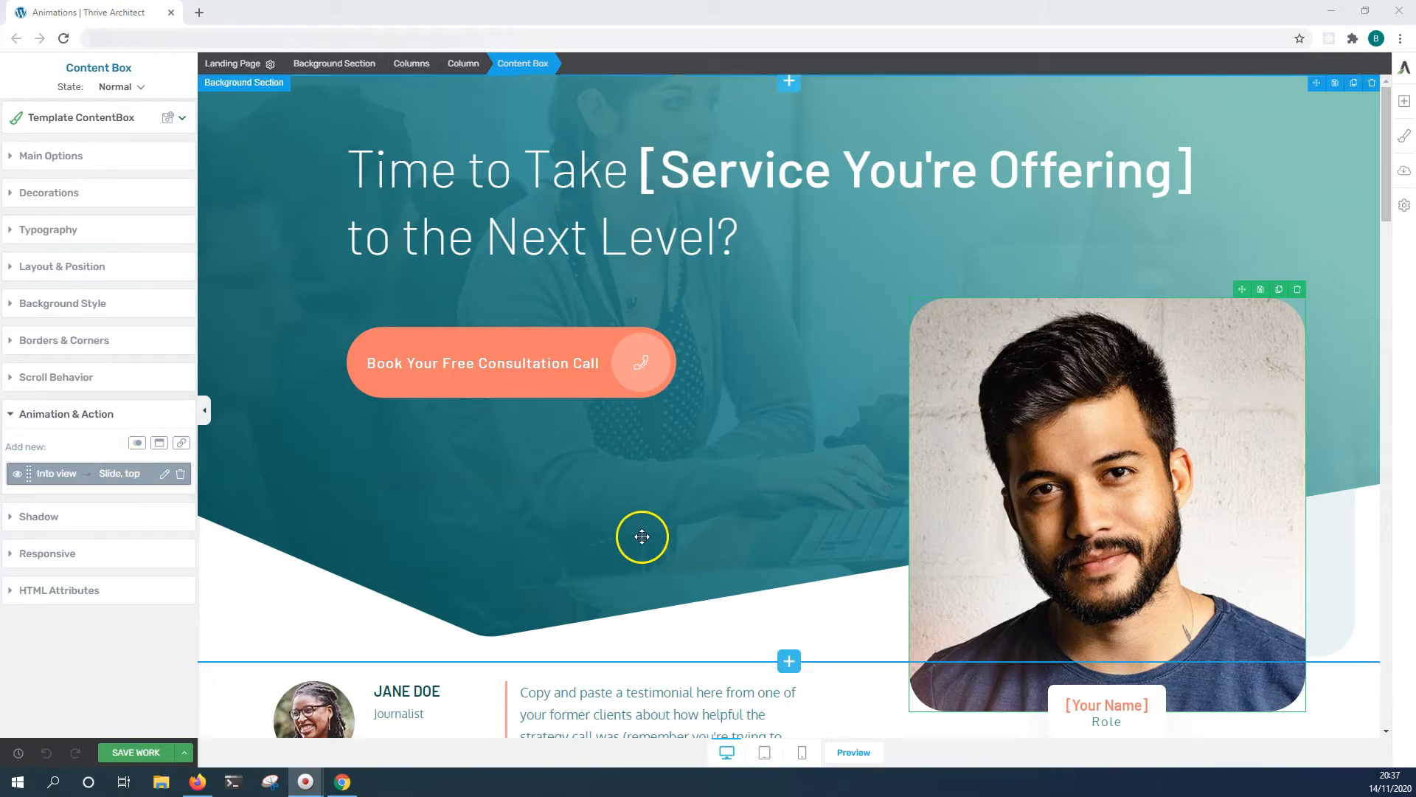
- Apply a Zoom in CSS animation to the "What You'll Get During This [Your Service] Free Strategy Call" heading
scroll(639, 535, down, 8)
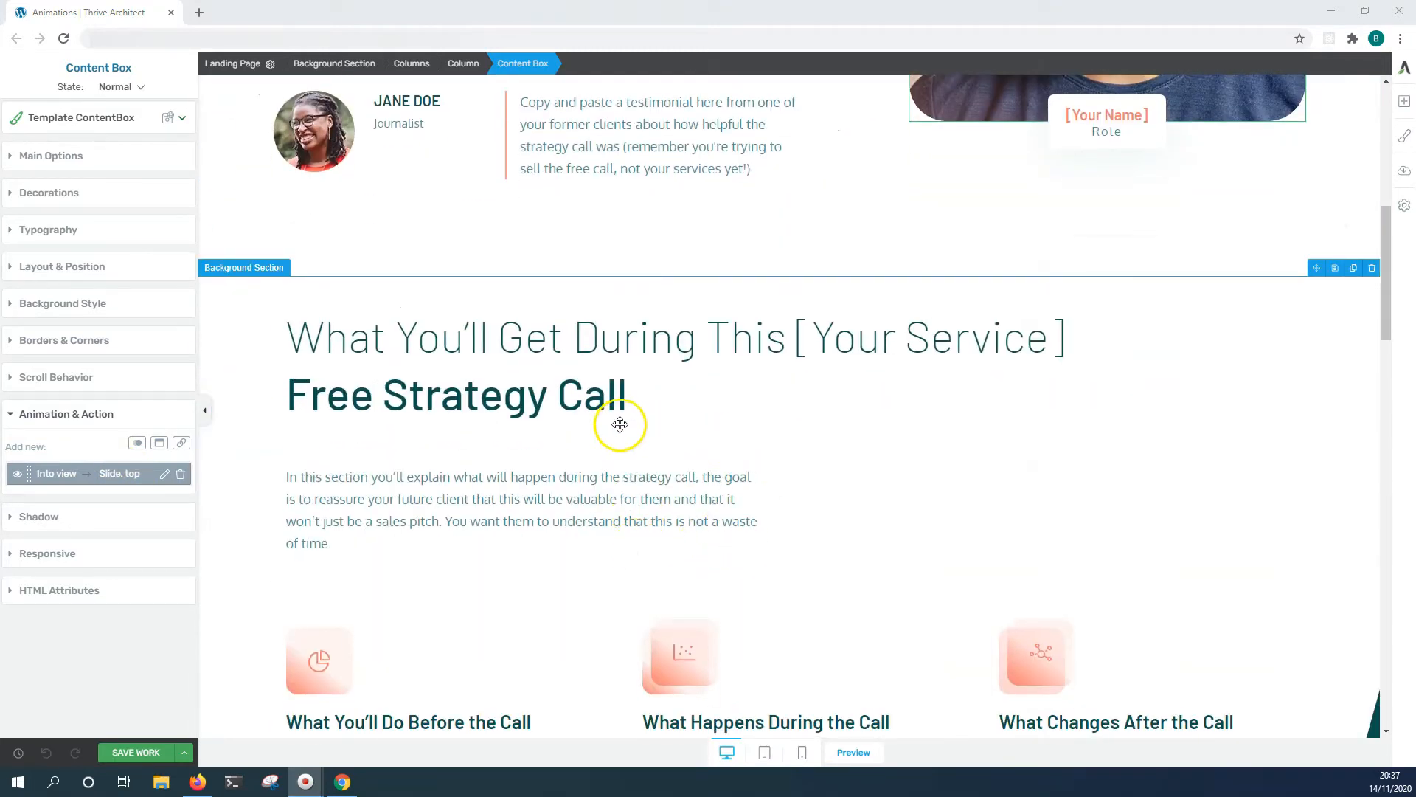
click(341, 402)
click(342, 402)
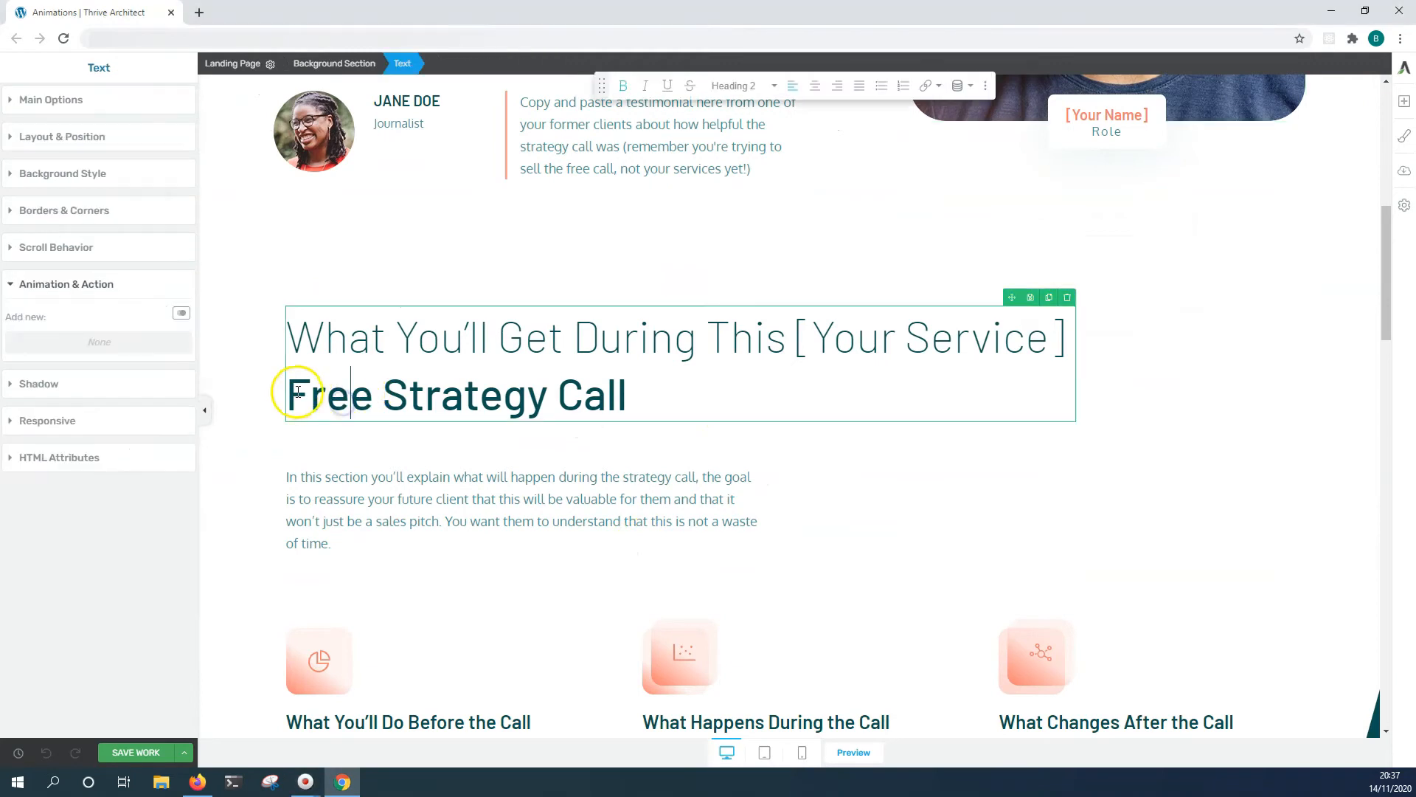
click(181, 314)
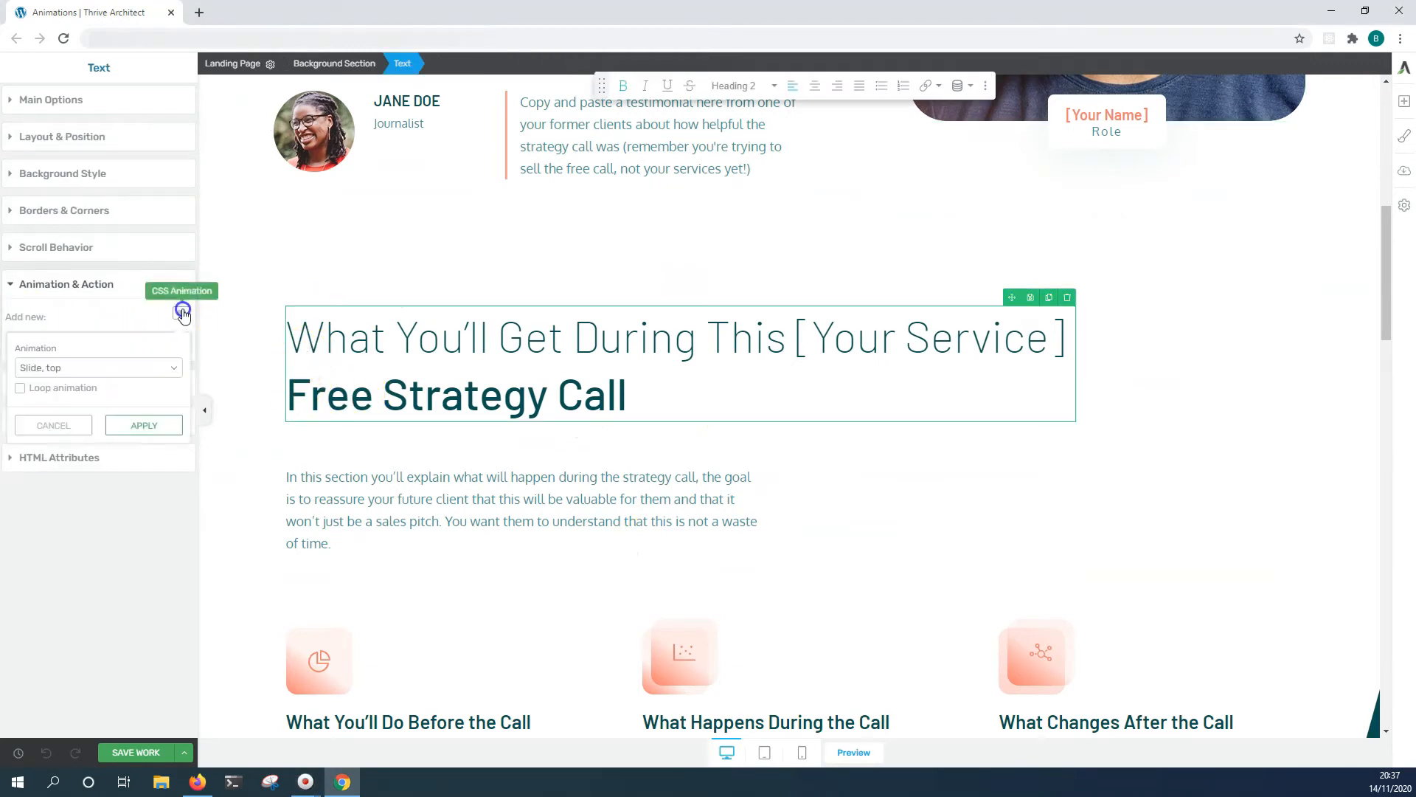
click(80, 368)
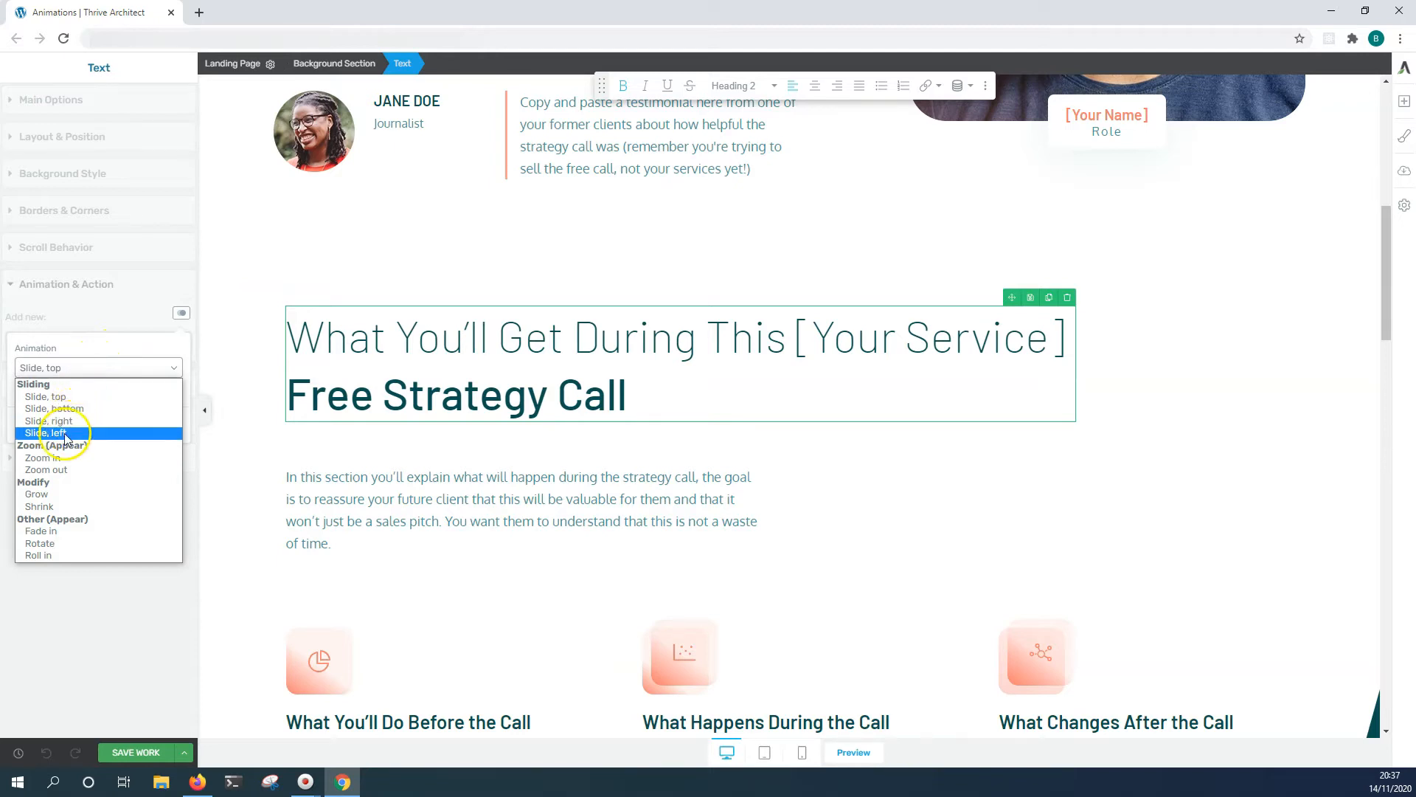
click(63, 458)
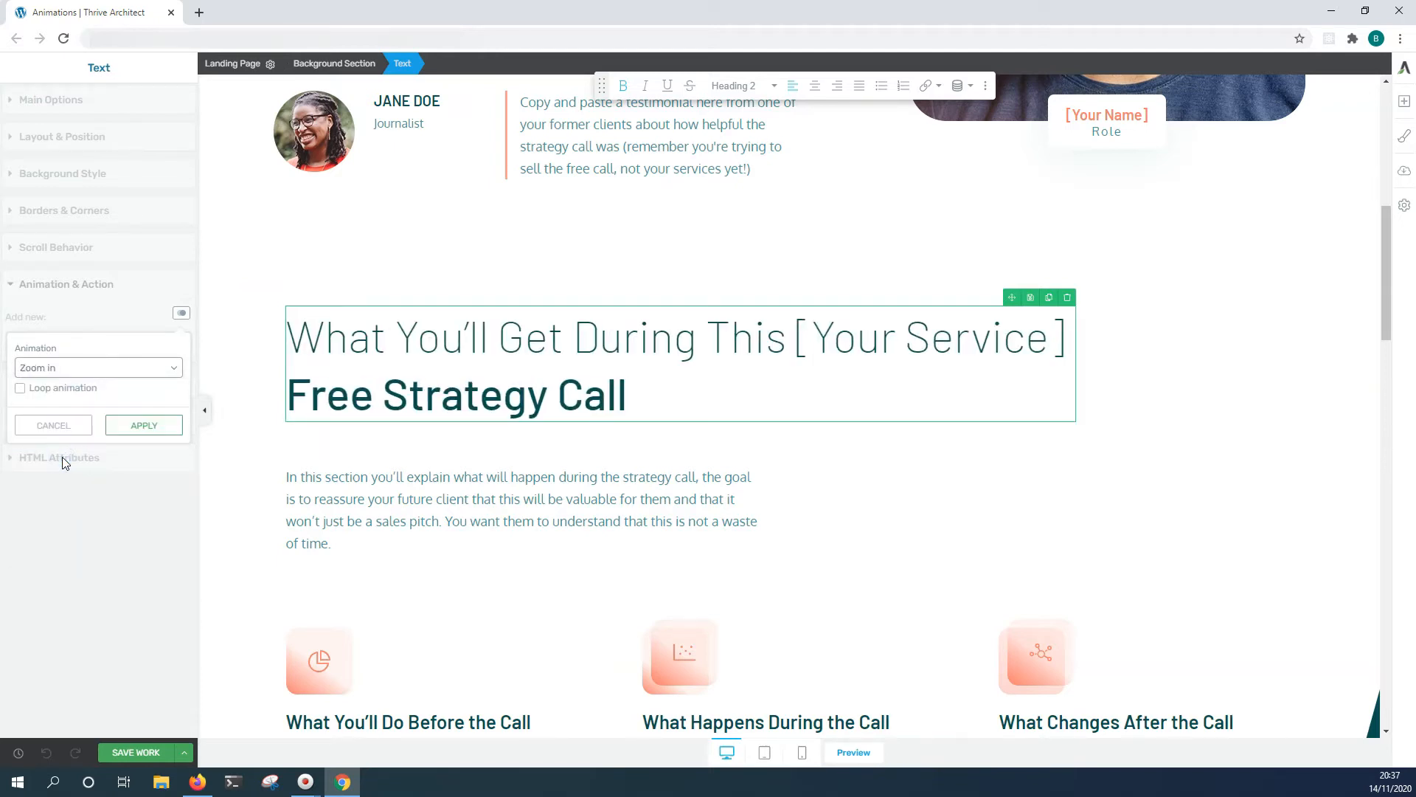
click(135, 425)
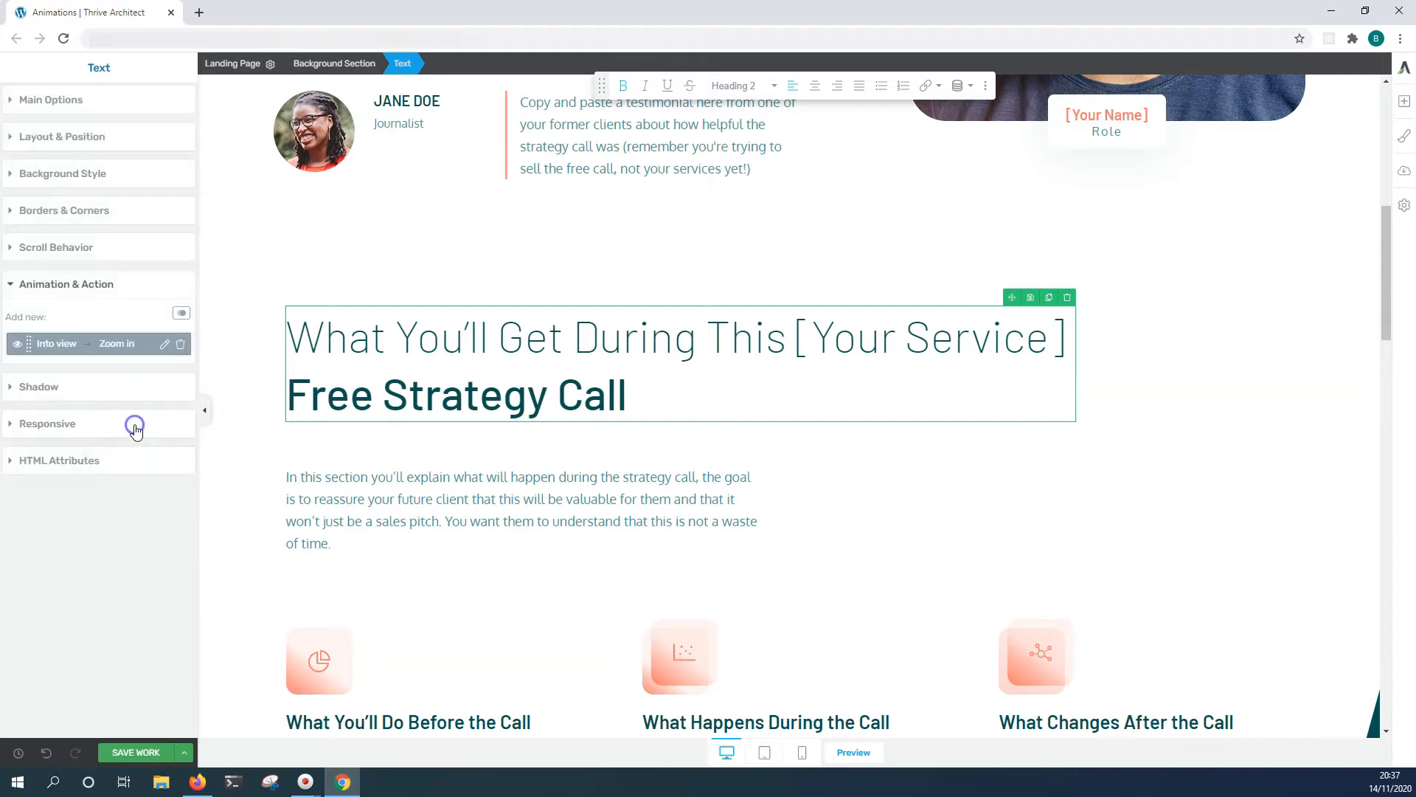
- Save the page and preview how the portrait and heading animations play while moving through it
click(136, 752)
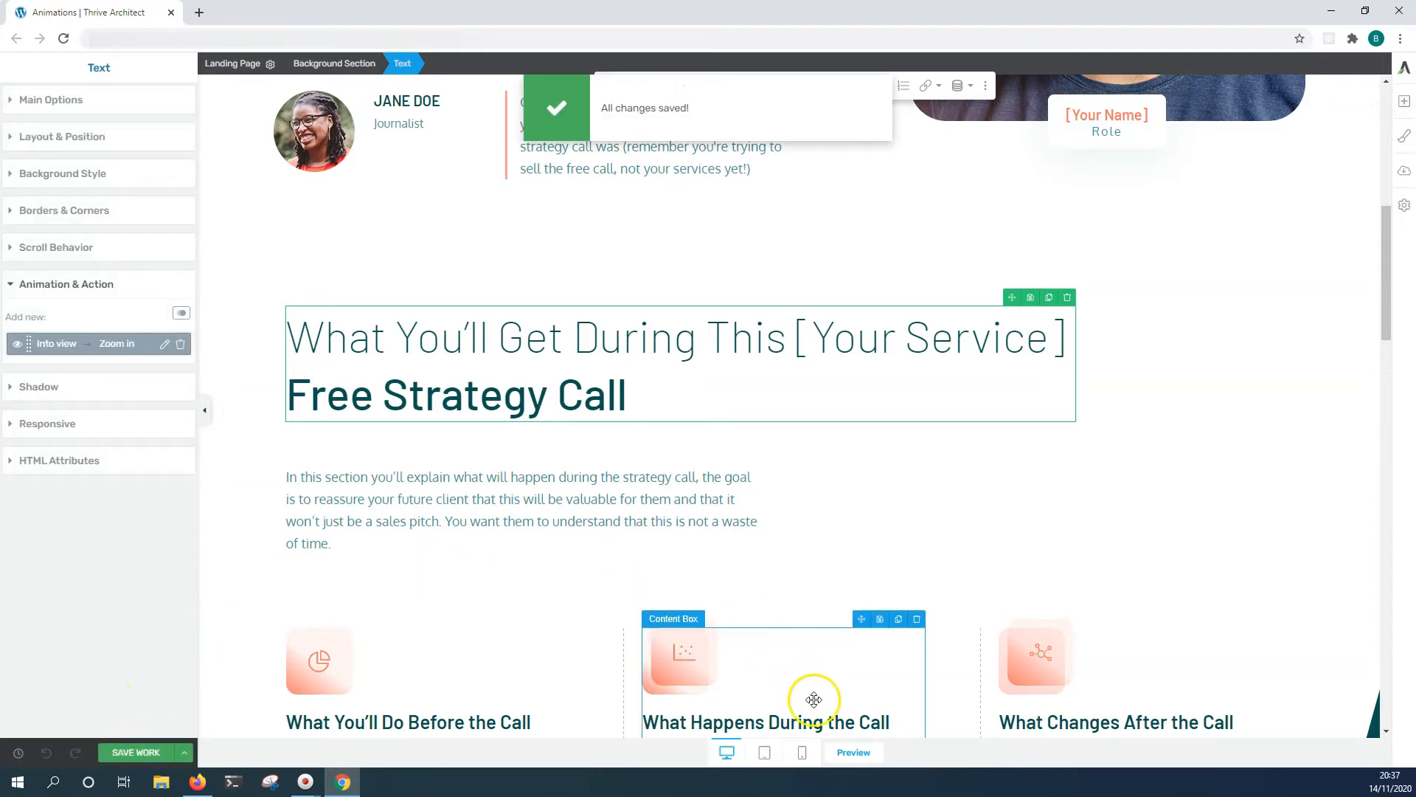
click(853, 752)
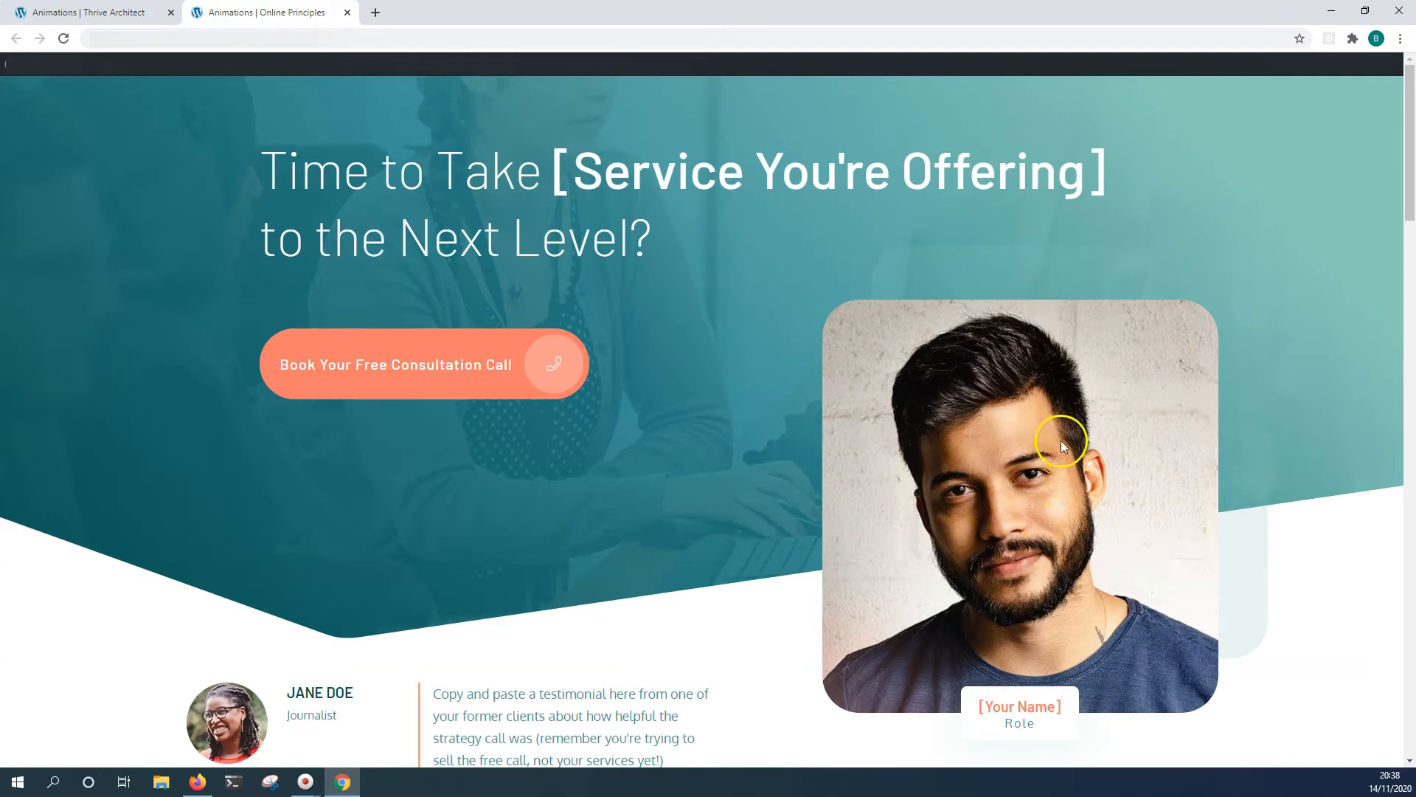
scroll(717, 412, down, 2)
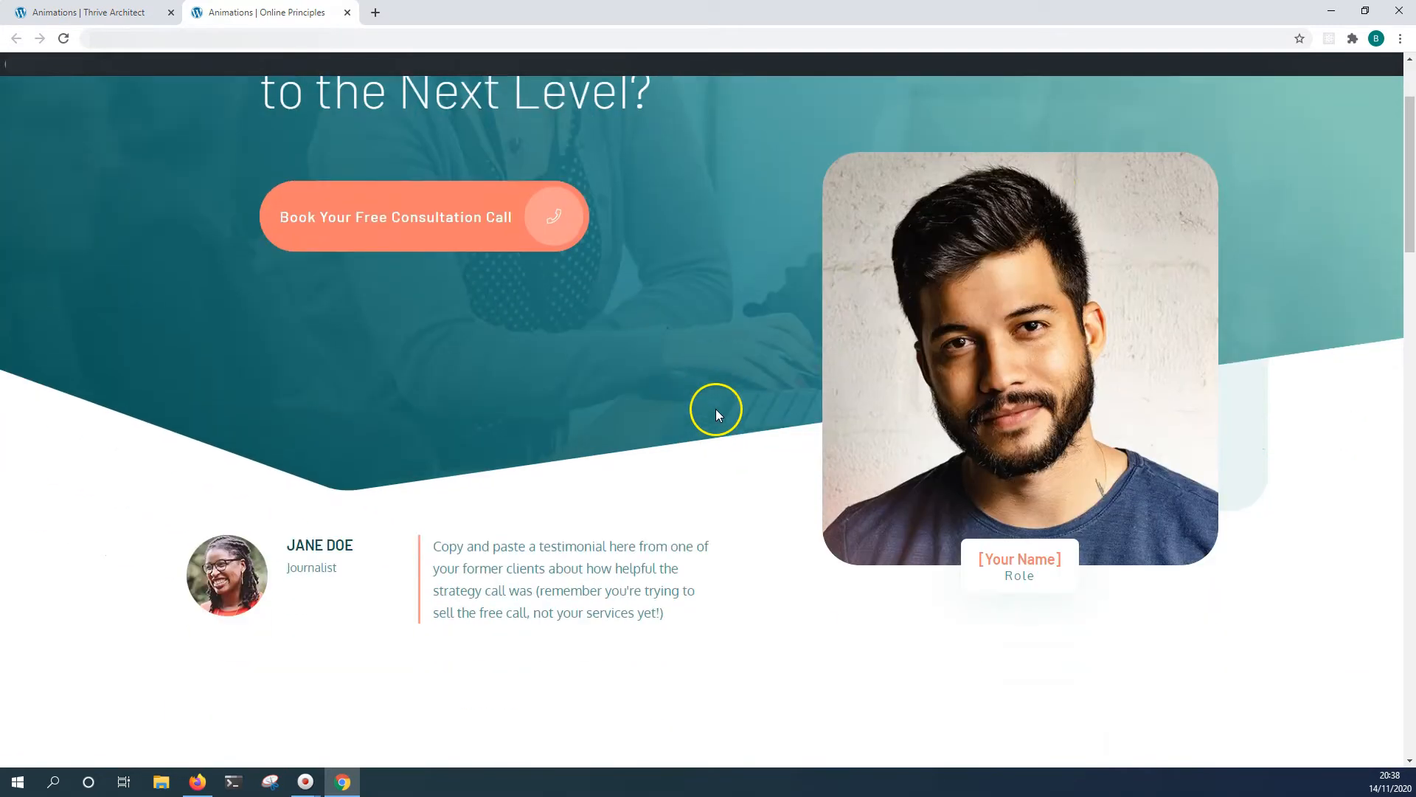
scroll(705, 349, down, 4)
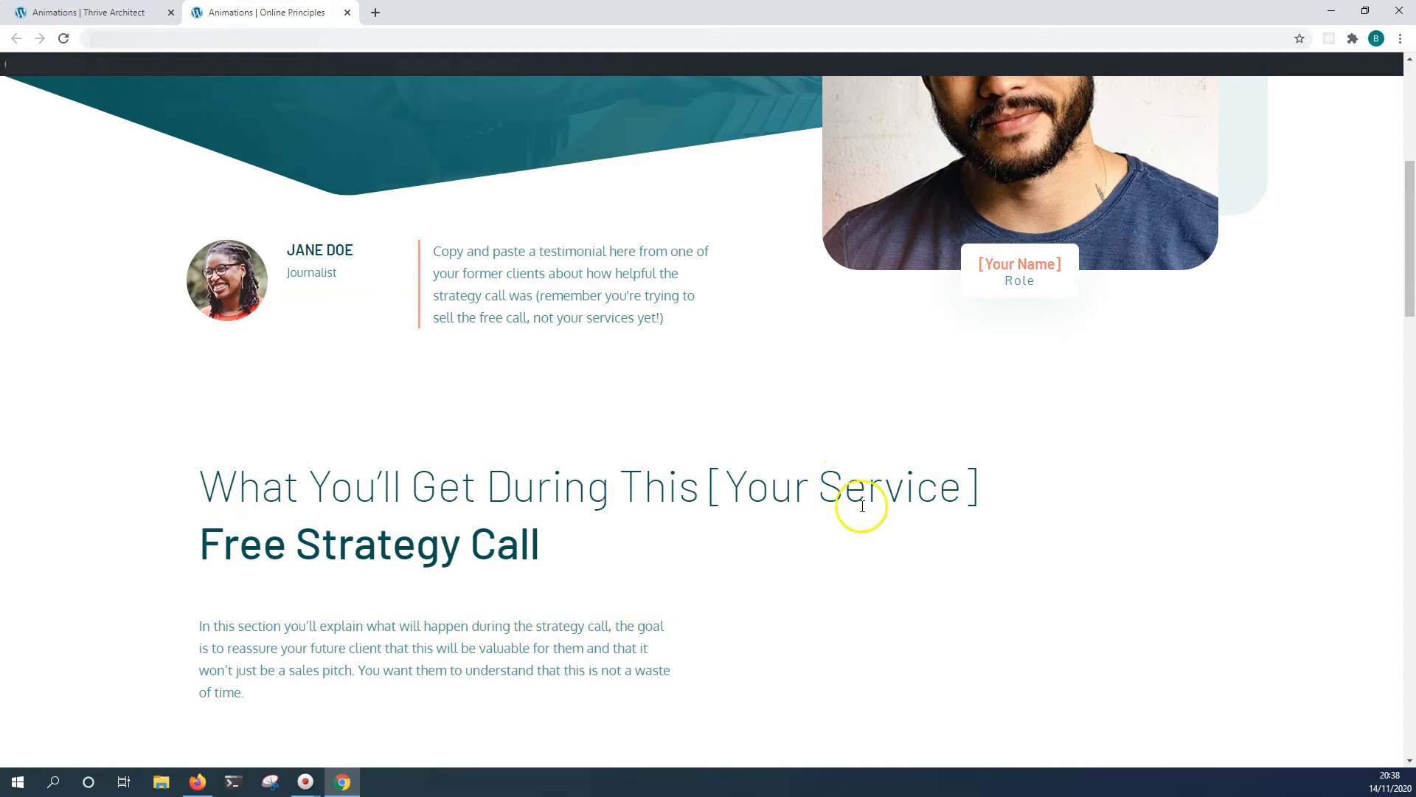
scroll(578, 544, down, 10)
scroll(582, 543, up, 5)
scroll(581, 549, up, 12)
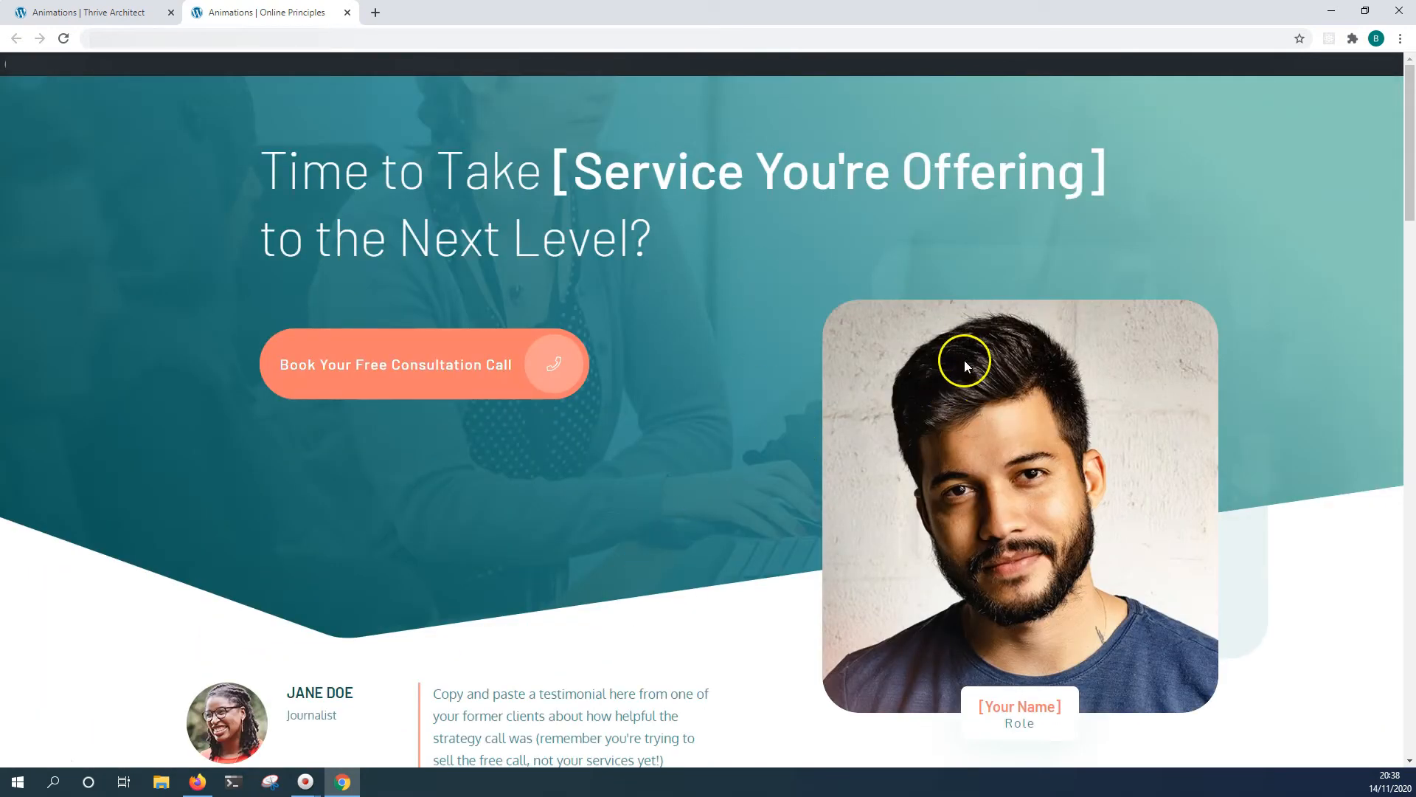
scroll(952, 369, down, 2)
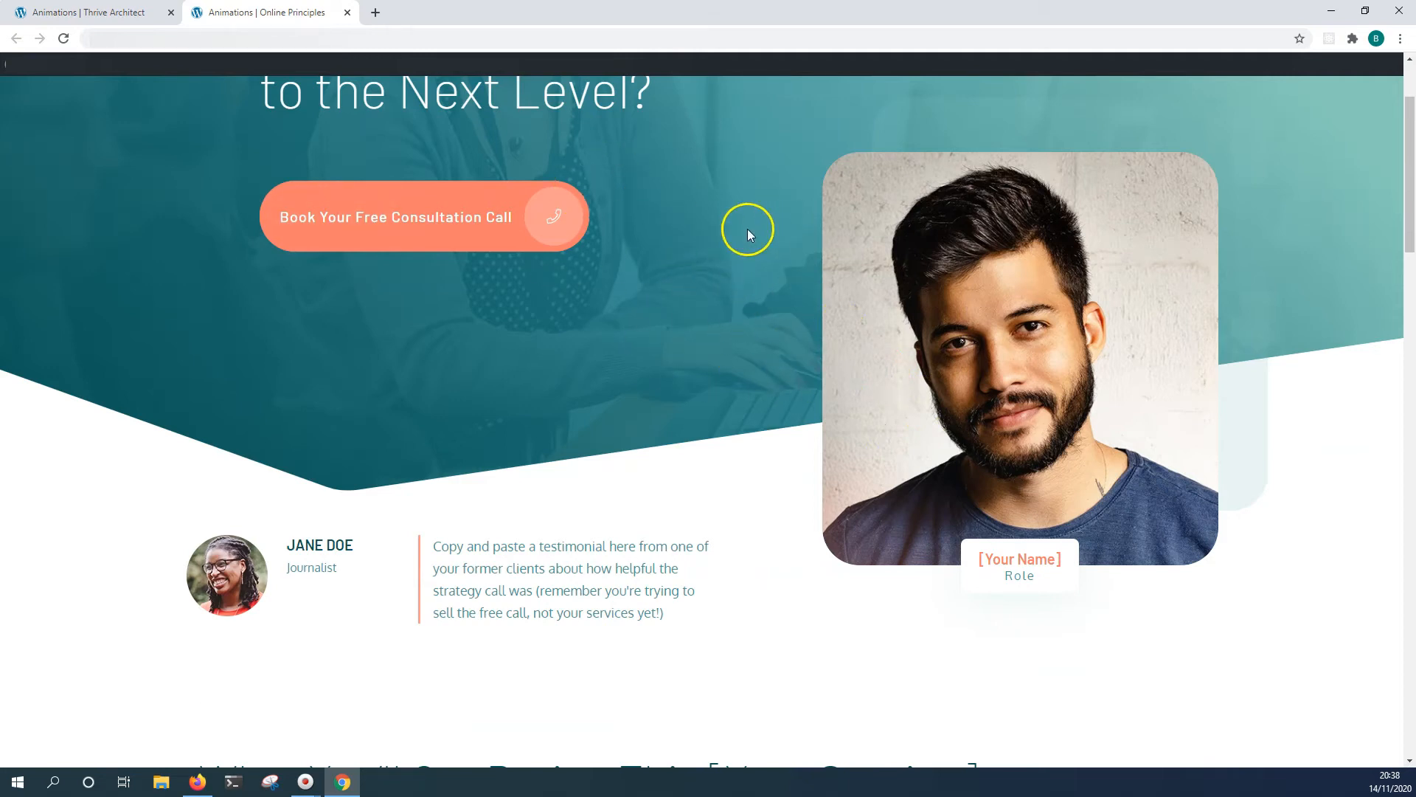
- Return to the editor, reopen the portrait box's Slide, top animation settings, apply them and save the page
click(88, 12)
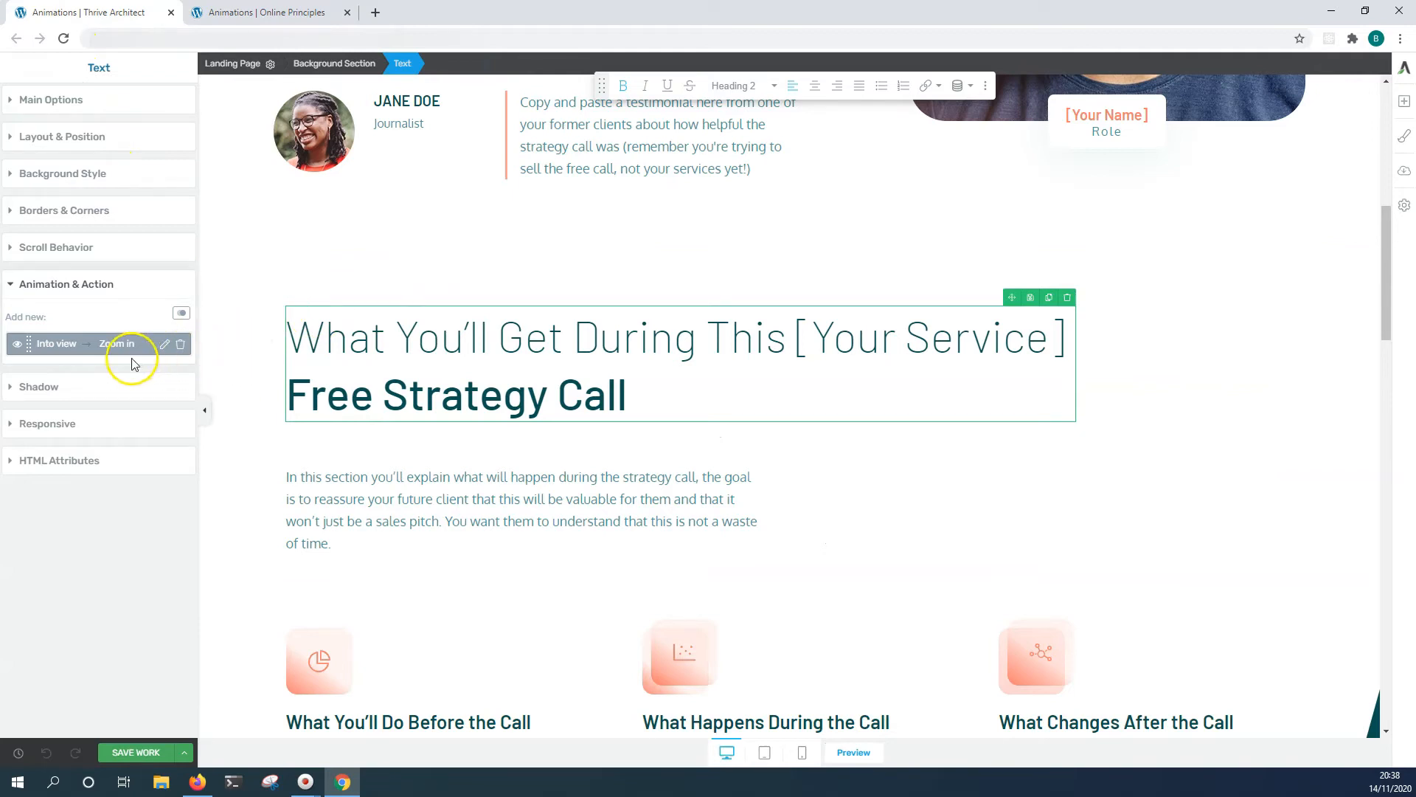
scroll(880, 332, up, 7)
click(978, 327)
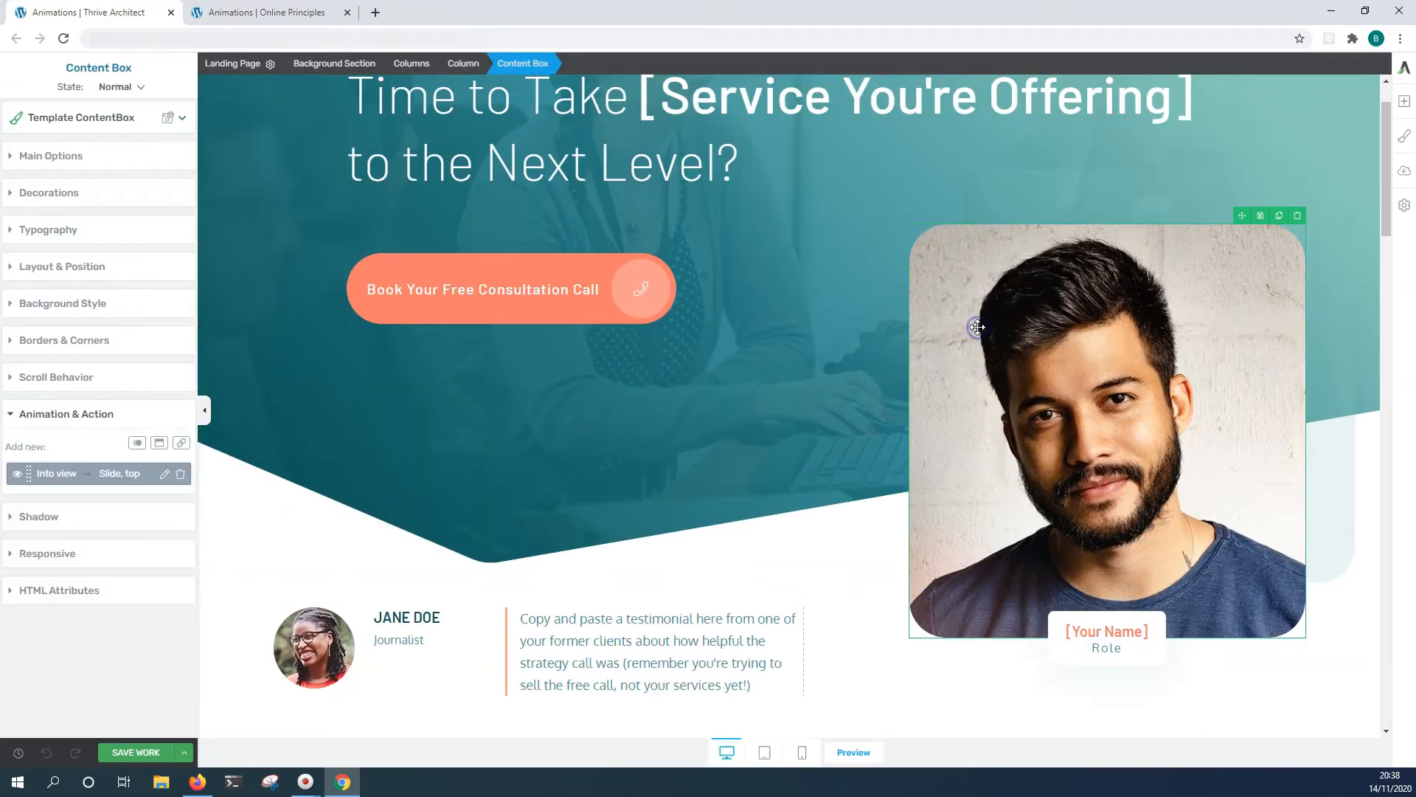
click(165, 474)
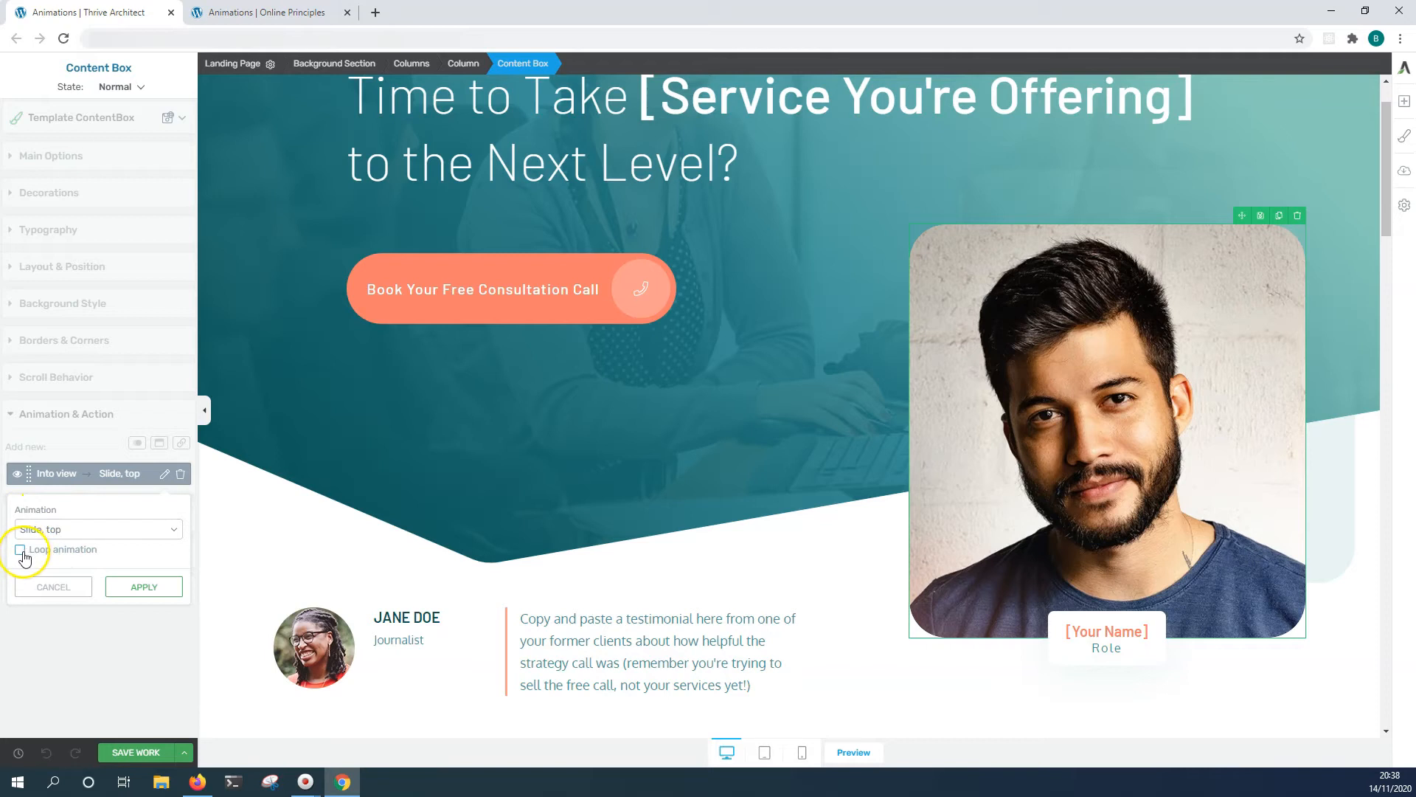
click(140, 587)
click(131, 753)
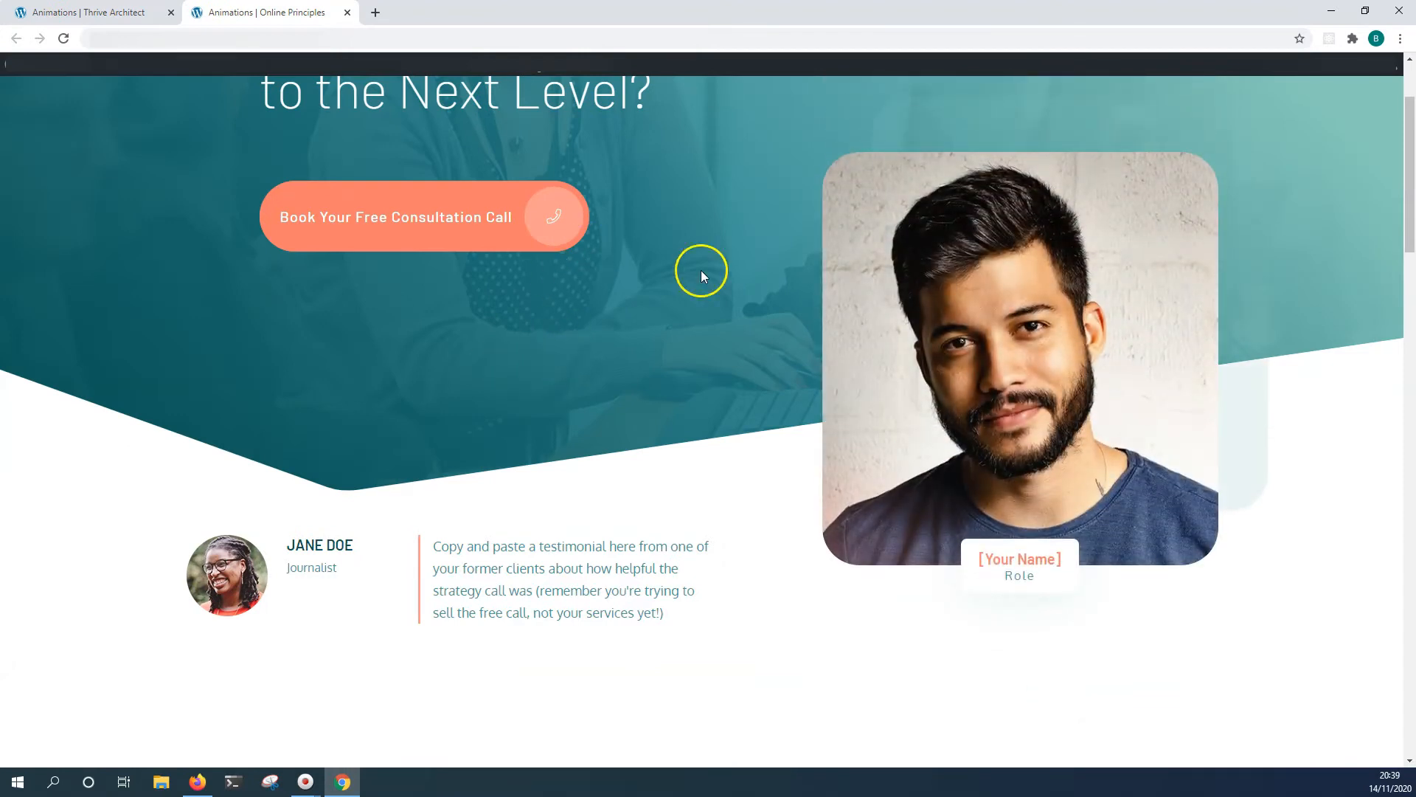
- Examine the animations in the page preview from the hero section down to the three strategy call columns
scroll(707, 410, down, 6)
scroll(709, 414, down, 3)
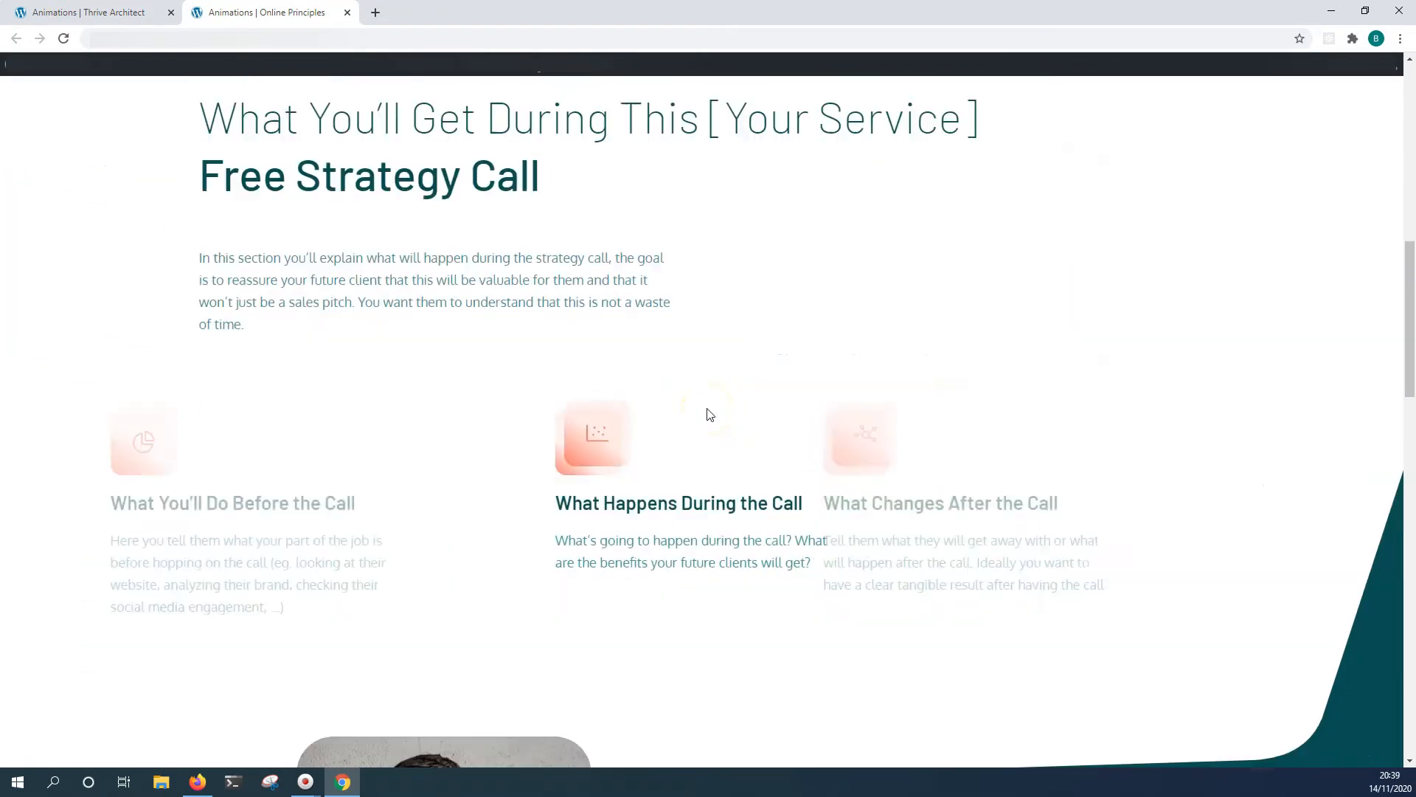
scroll(707, 414, up, 9)
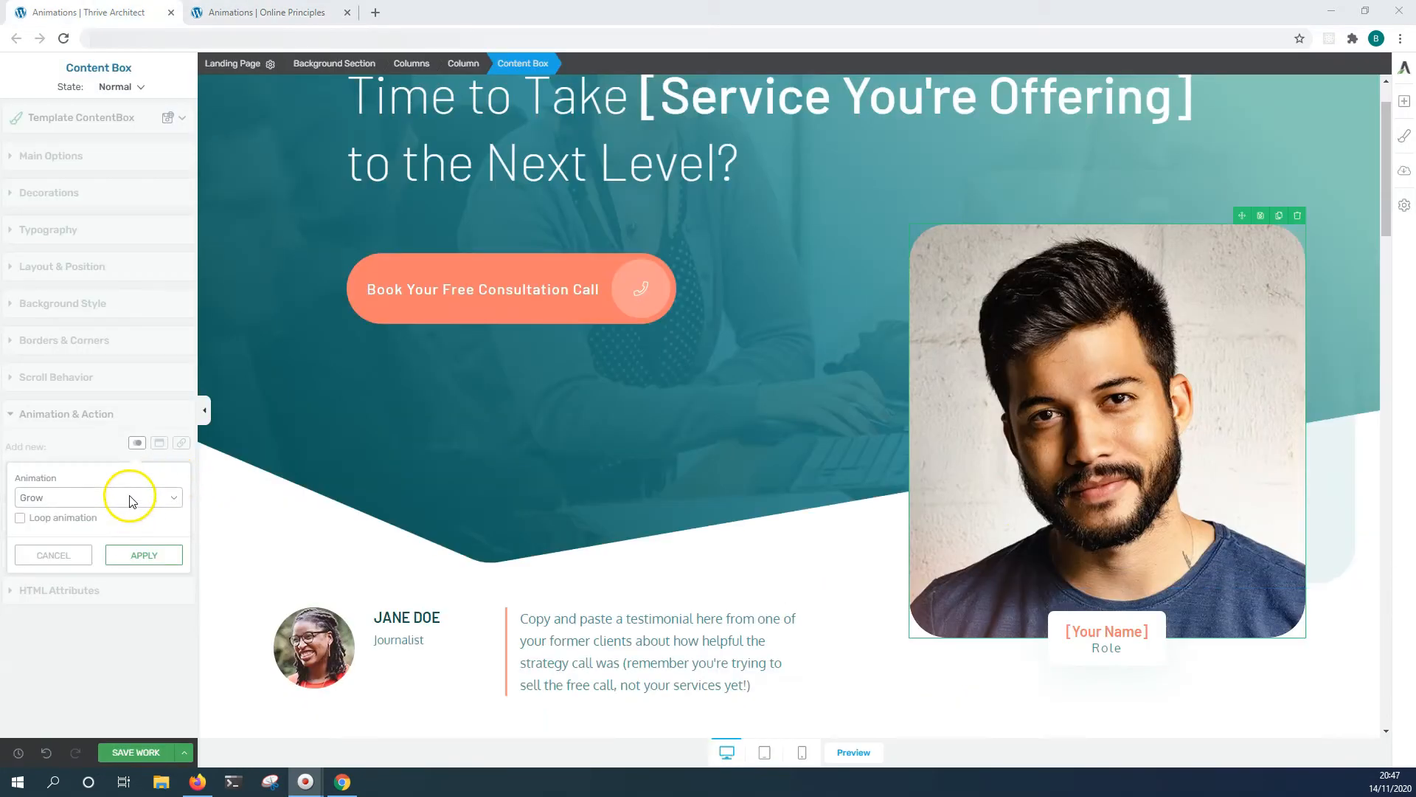
- Set the portrait box's CSS animation to Grow and play it in the editor
click(129, 497)
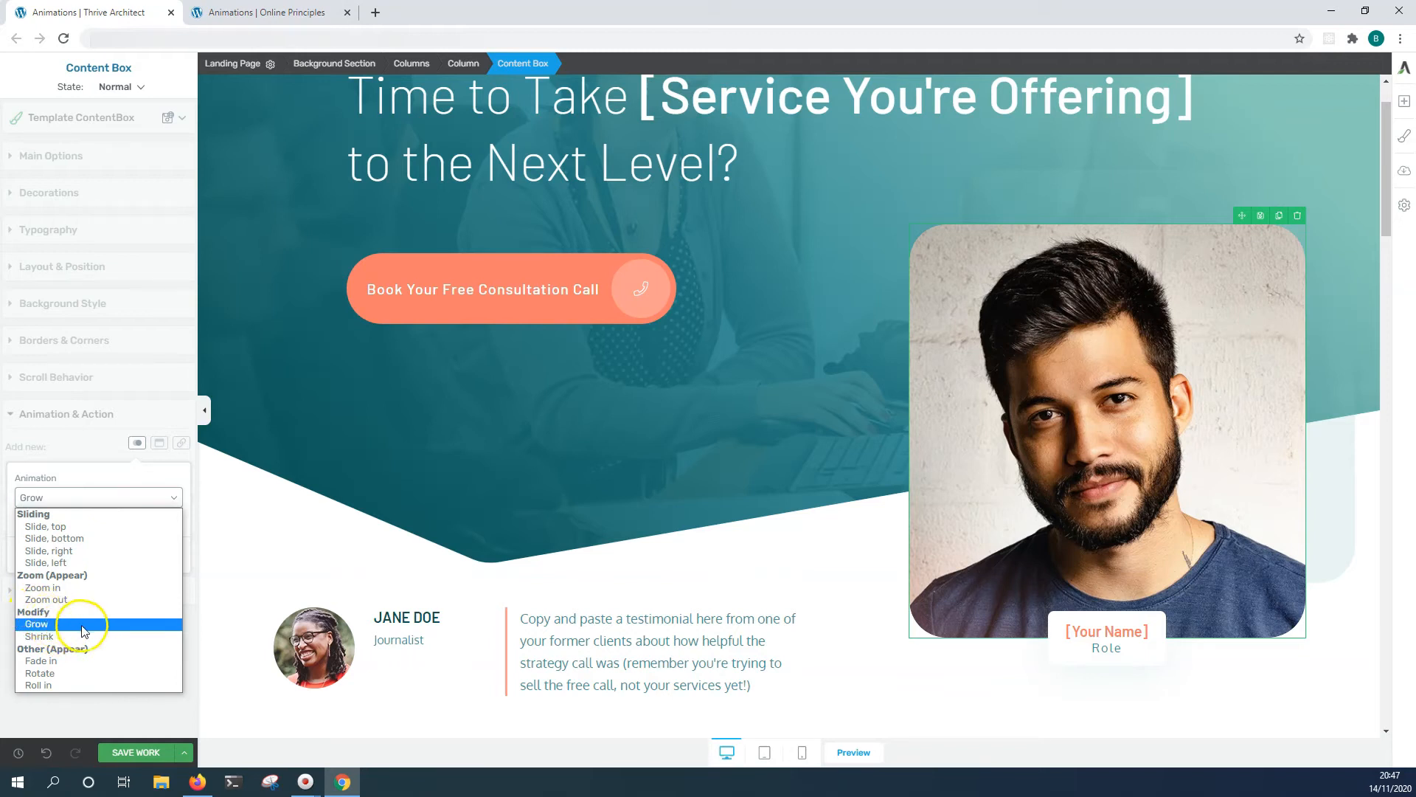
click(37, 624)
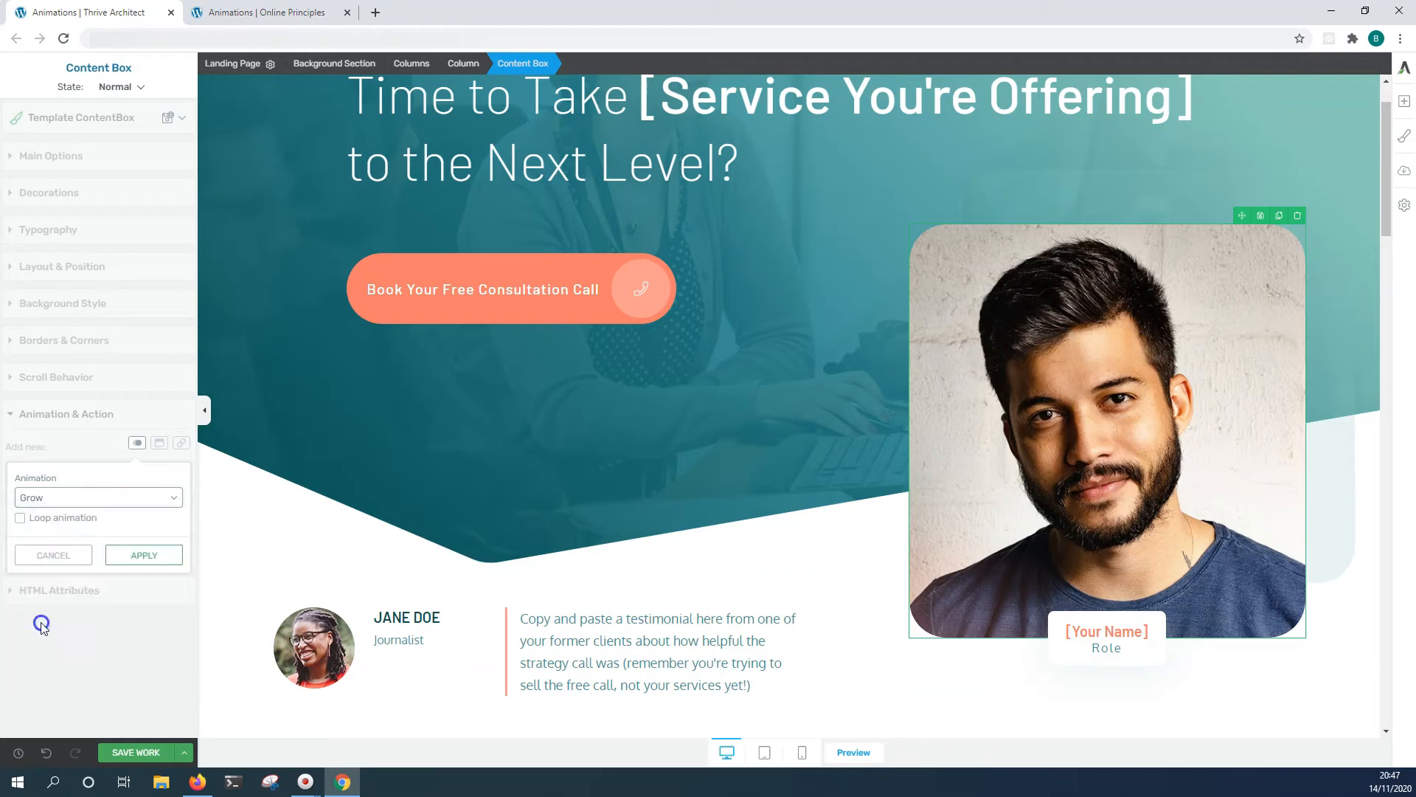
key(Return)
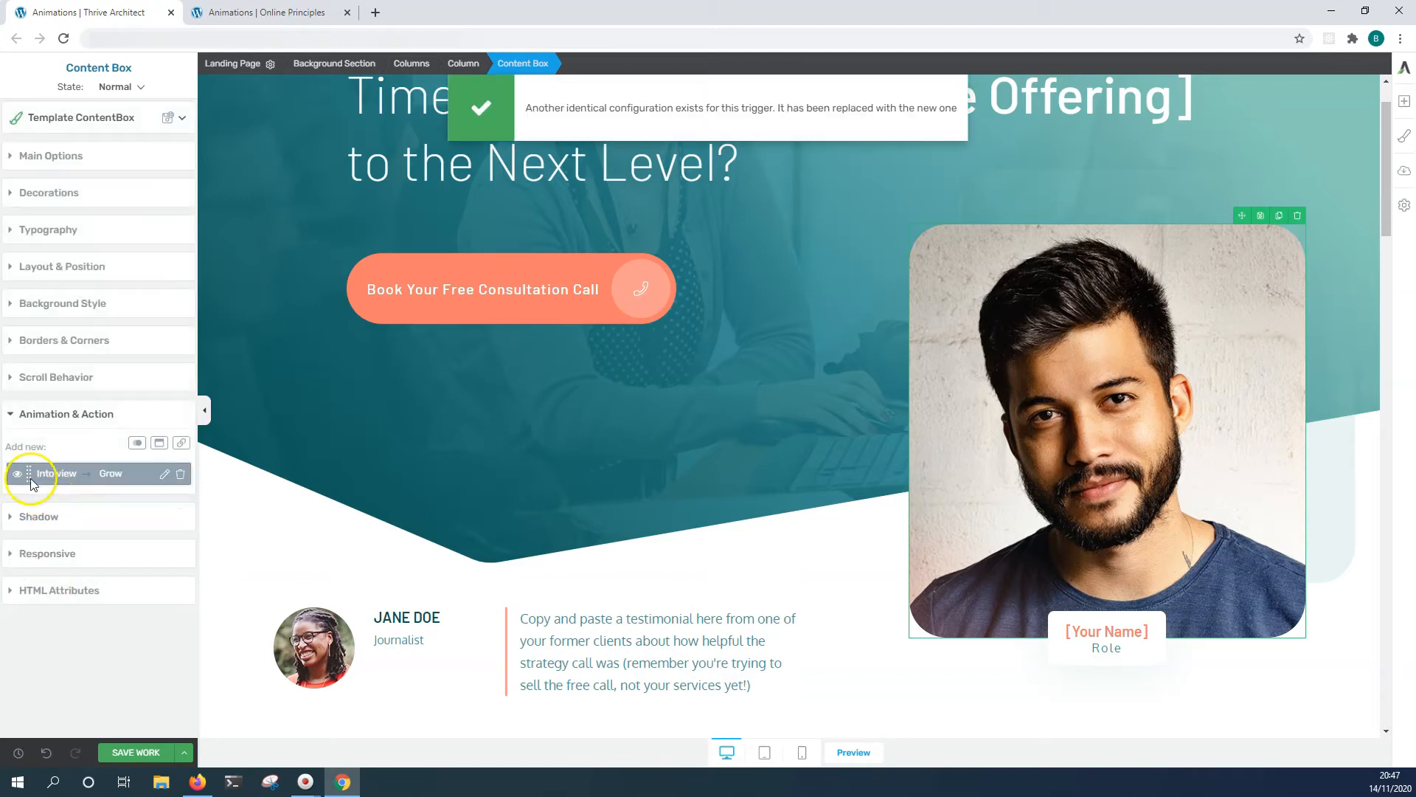
click(16, 473)
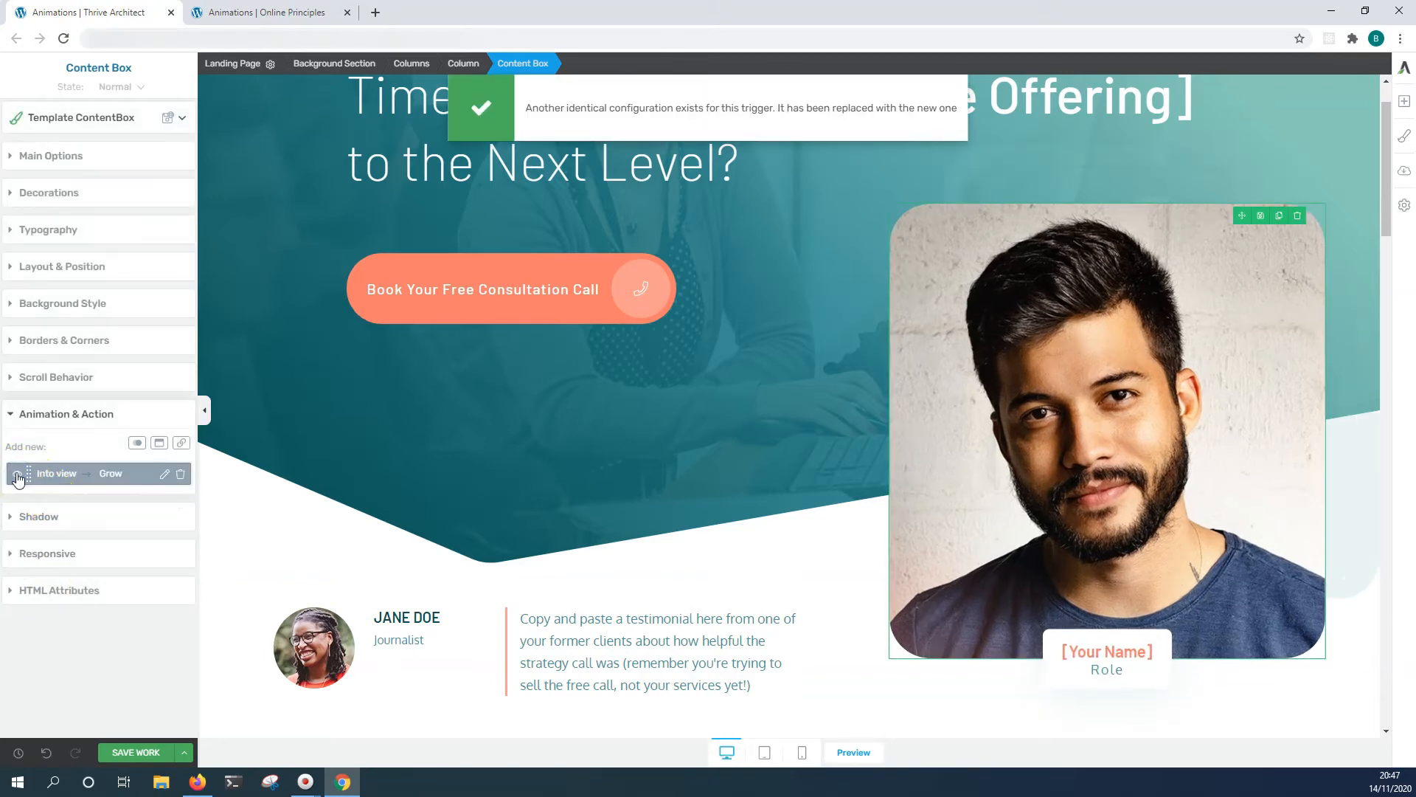
- Change the portrait box's CSS animation to Shrink and reopen its settings
click(164, 473)
click(95, 525)
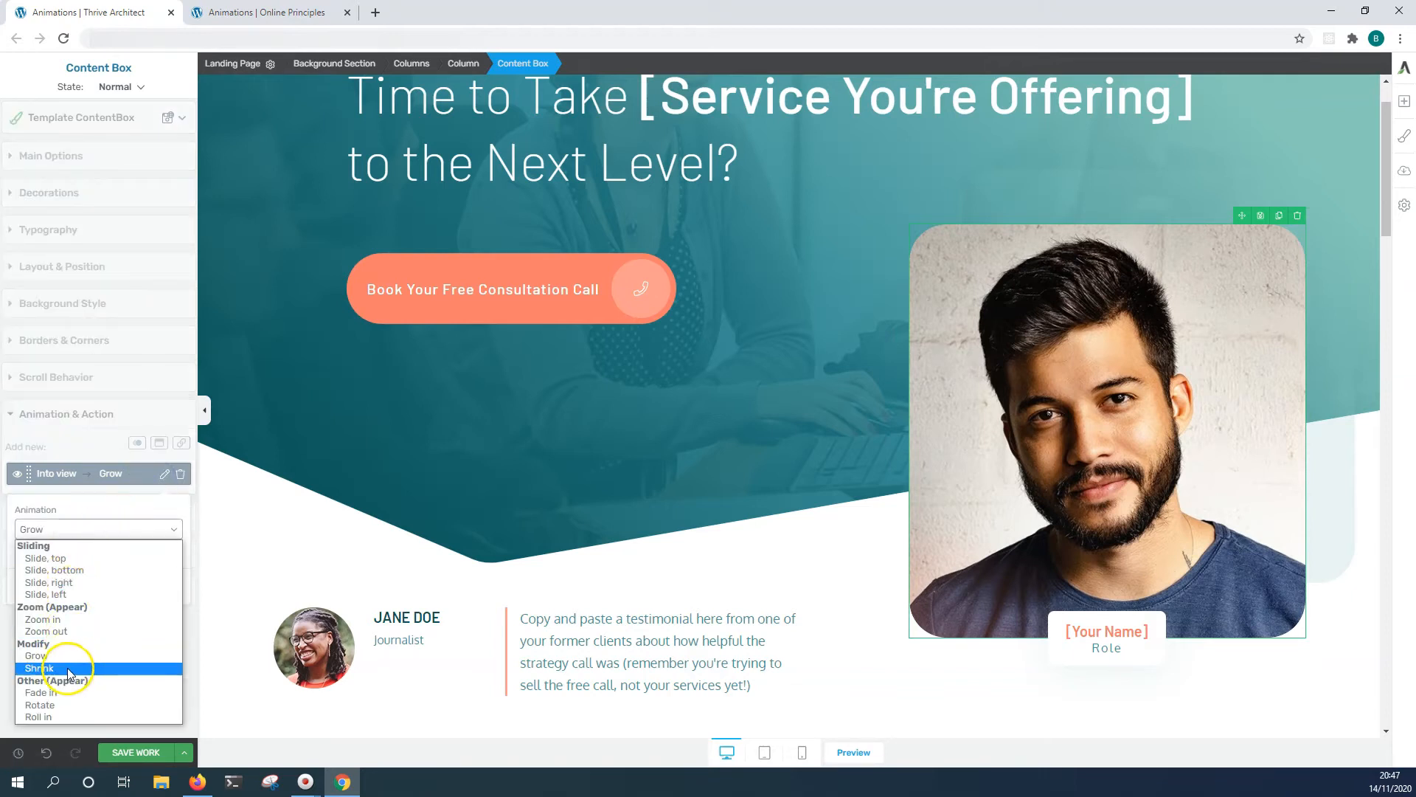
click(59, 667)
click(144, 588)
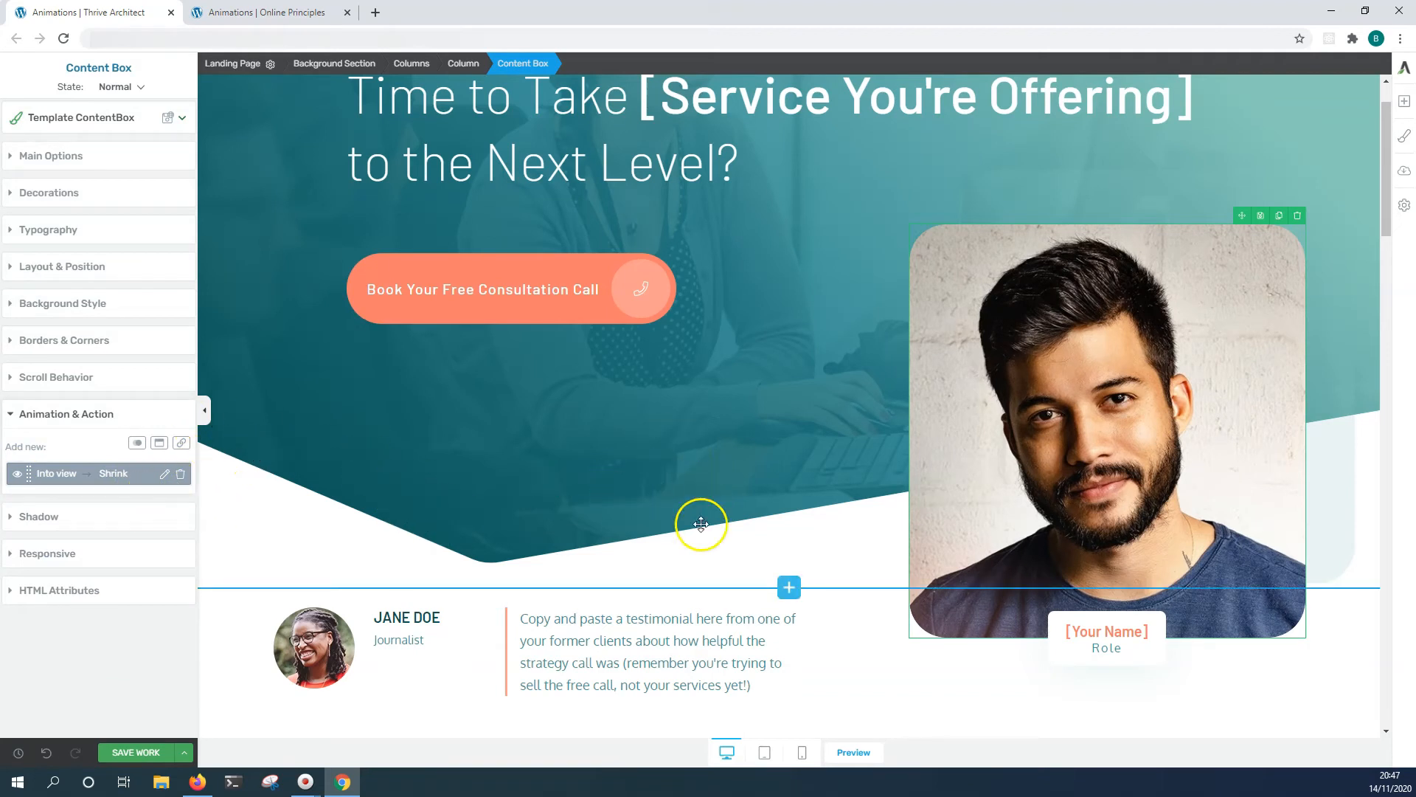
click(164, 475)
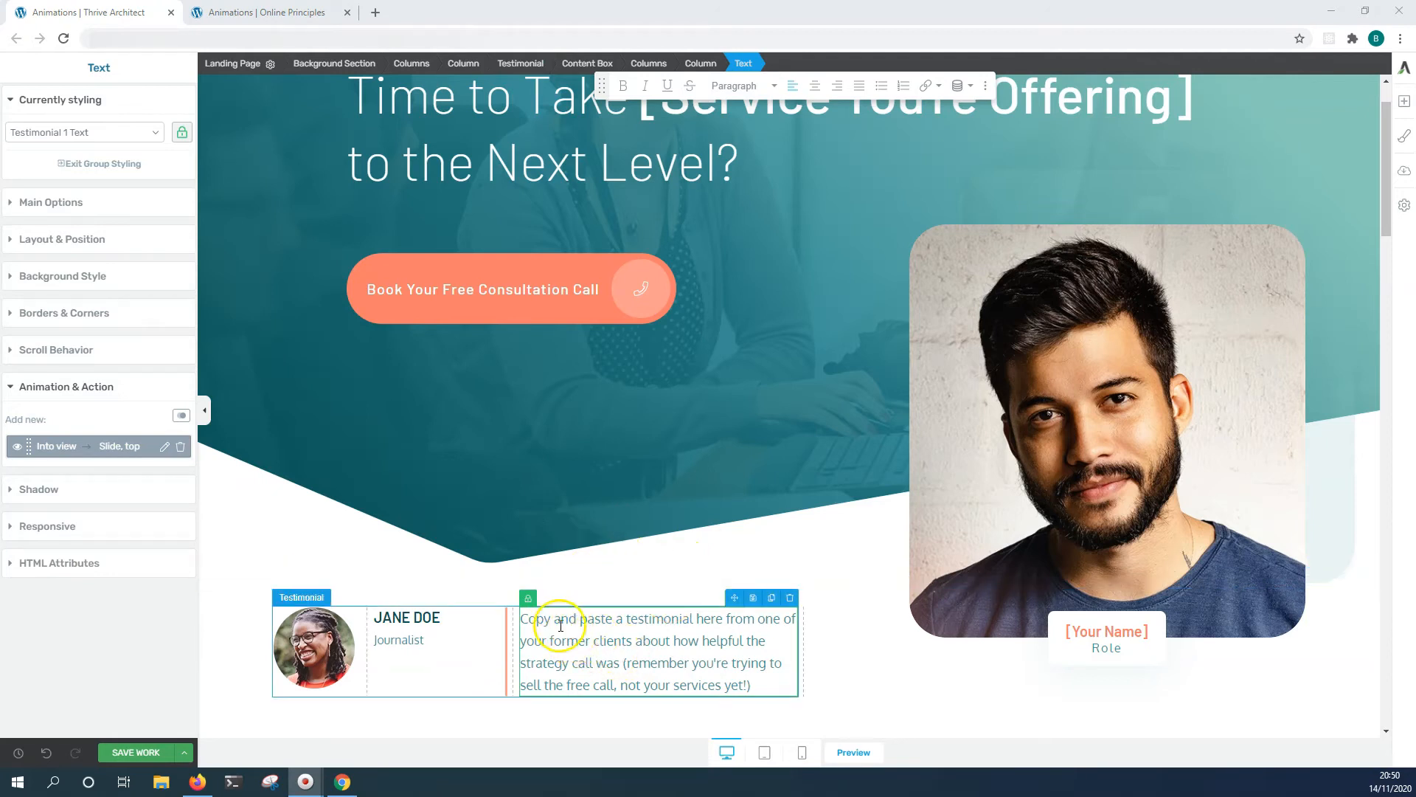
- Compare the animation and action types available for the portrait content box and the testimonial text
click(966, 435)
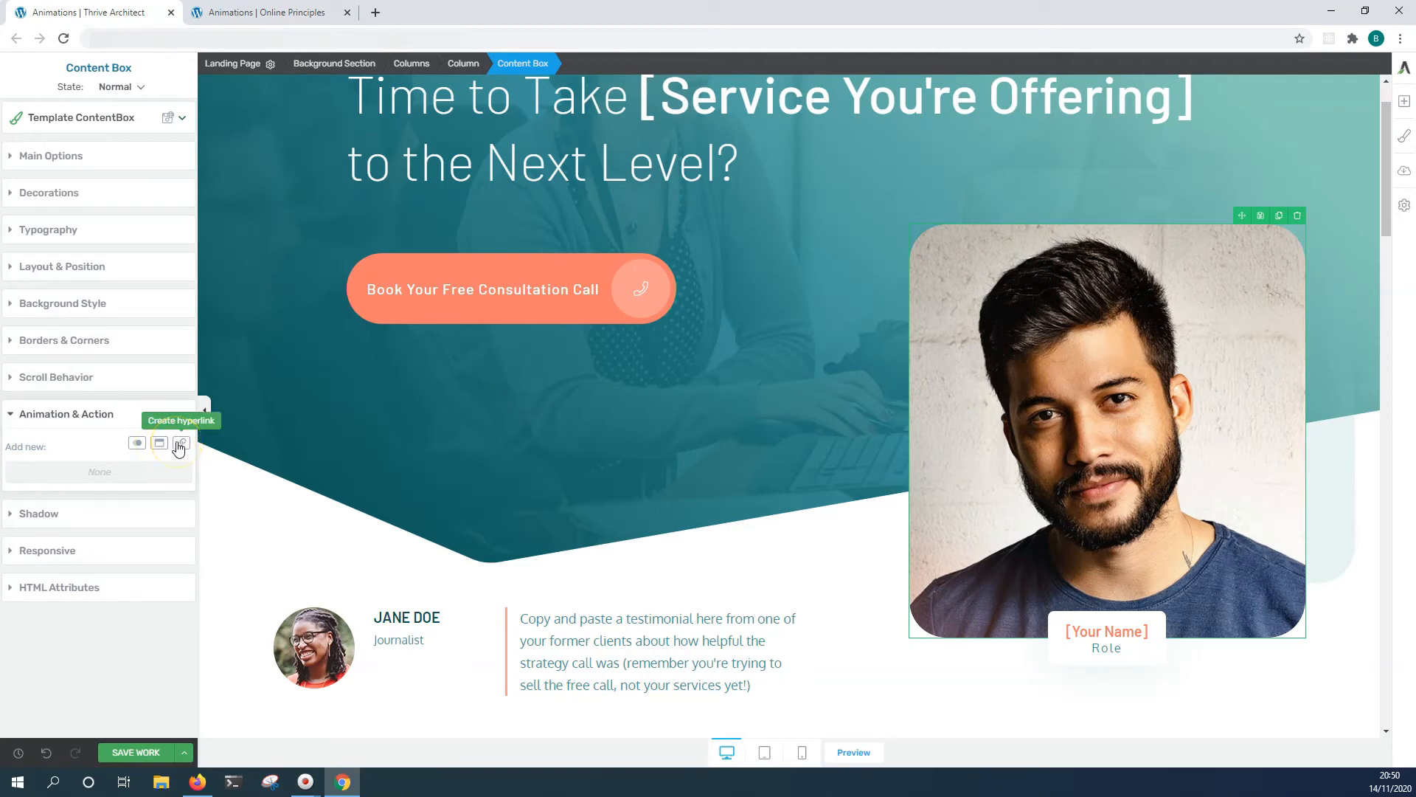
click(596, 641)
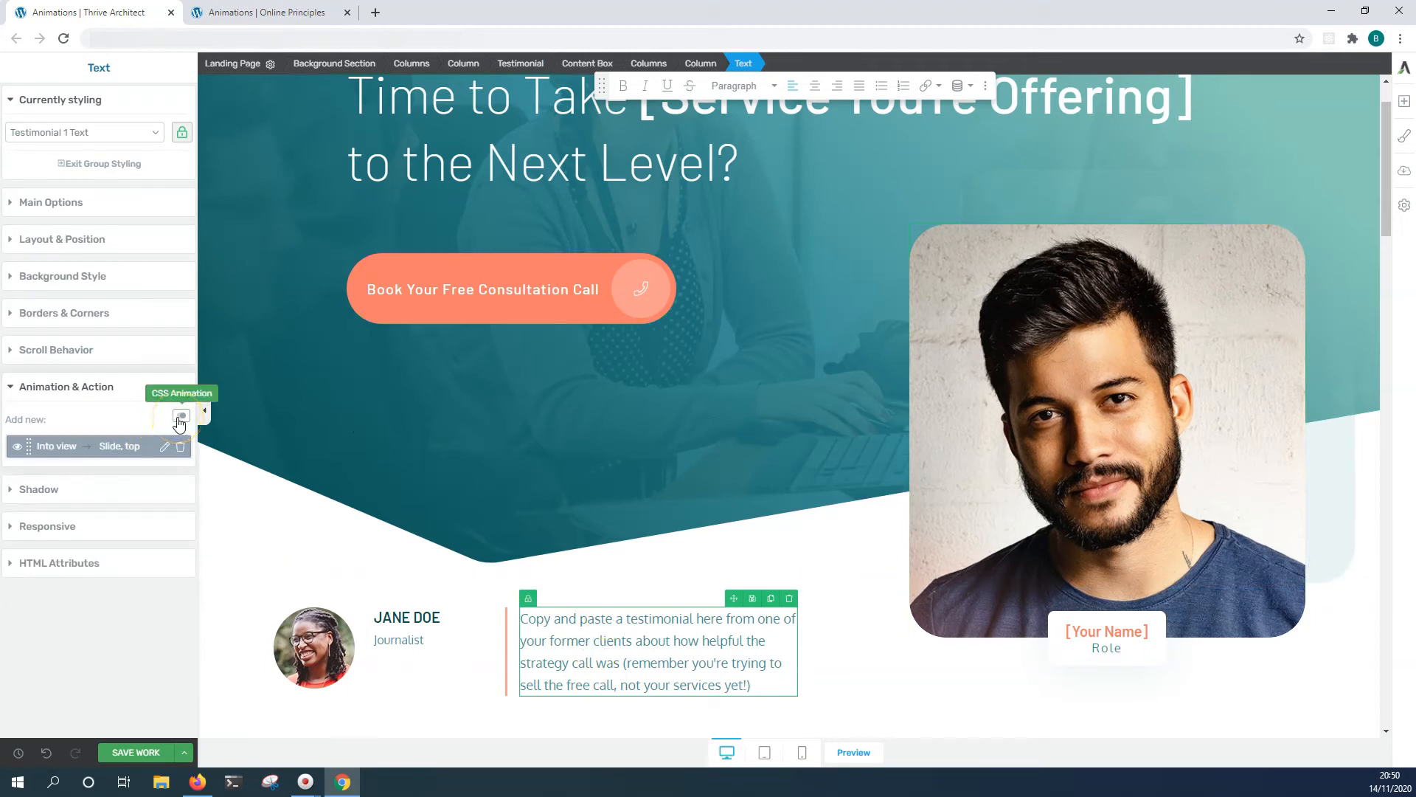
- Start a popup action on the "Book Your Free Consultation Call" button with Click as its trigger
click(586, 313)
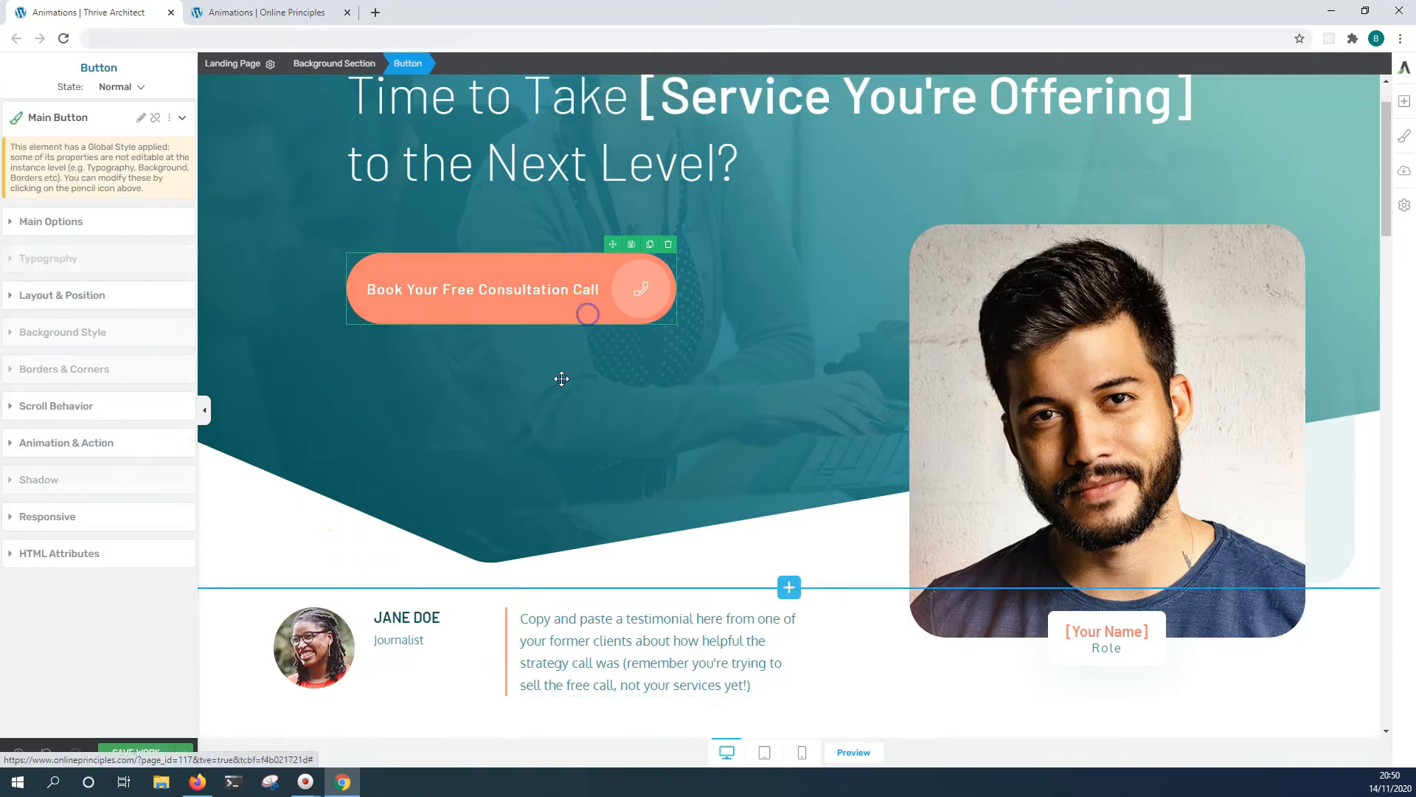
click(103, 443)
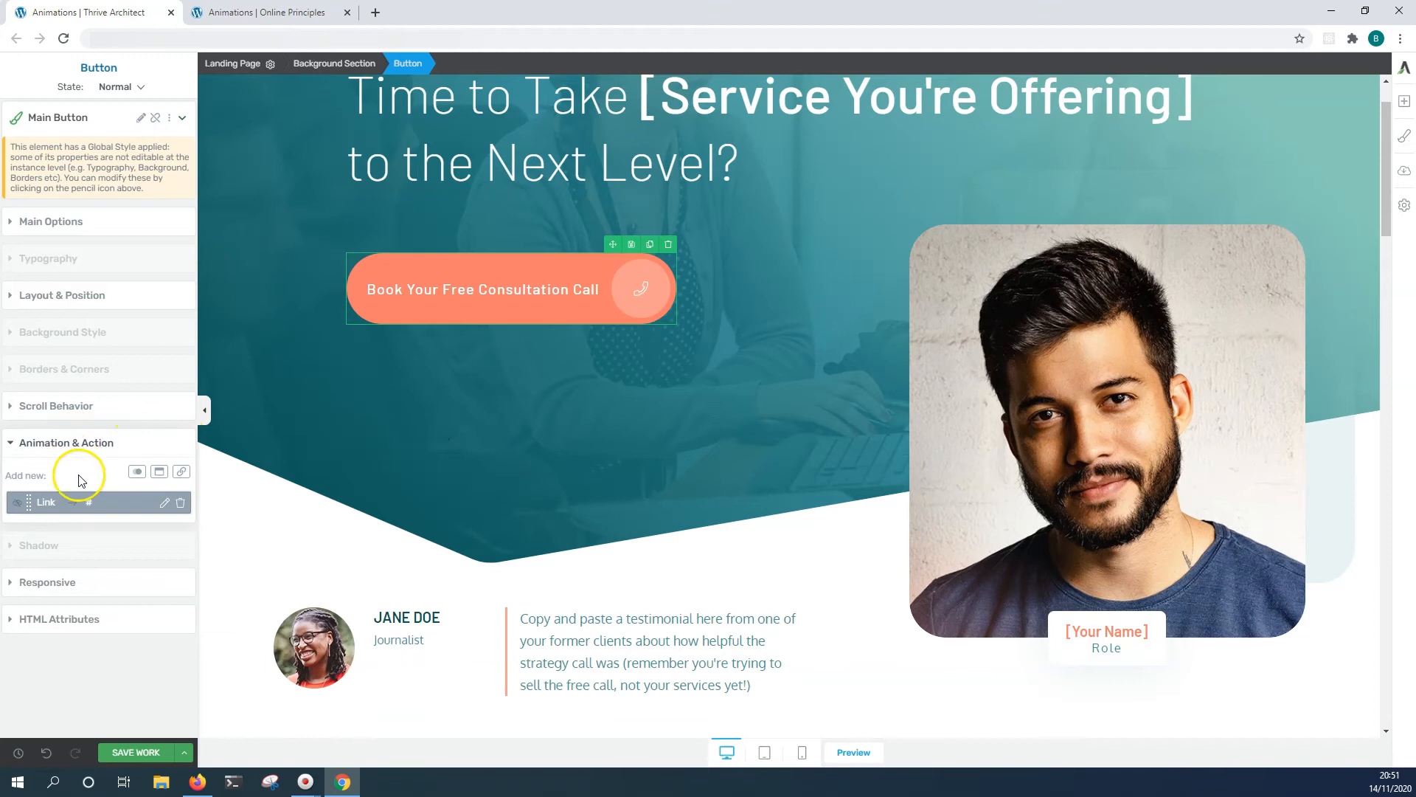
click(155, 473)
click(116, 508)
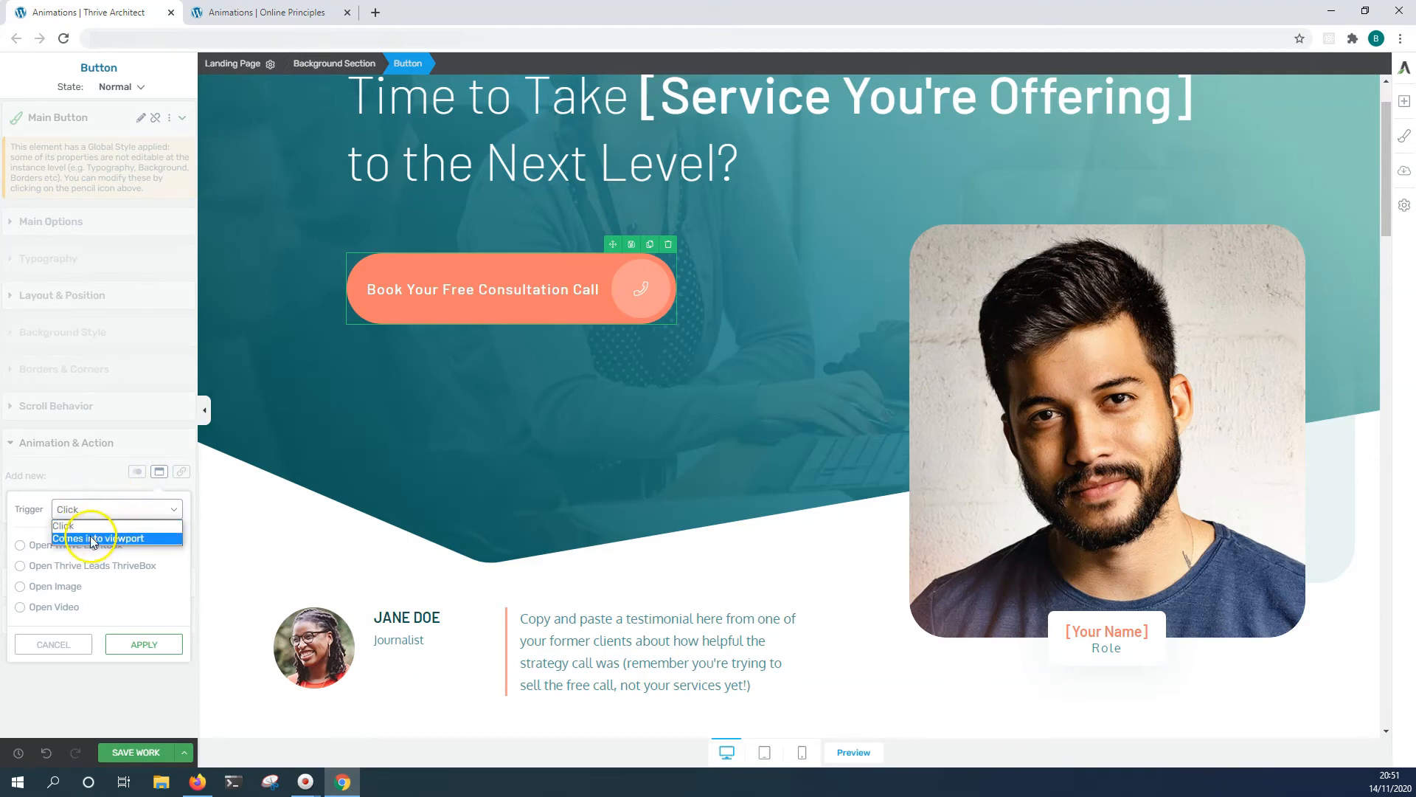
click(121, 525)
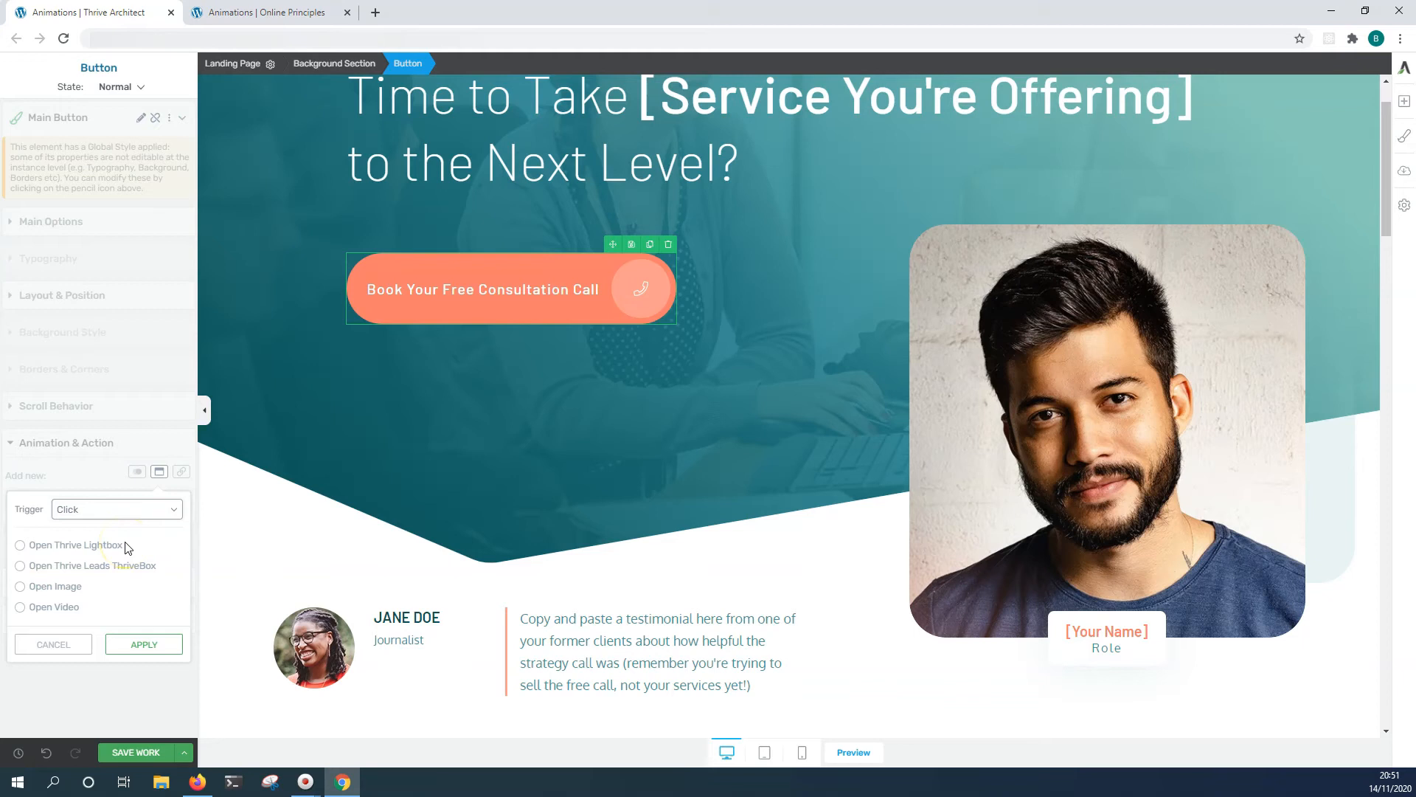
click(132, 543)
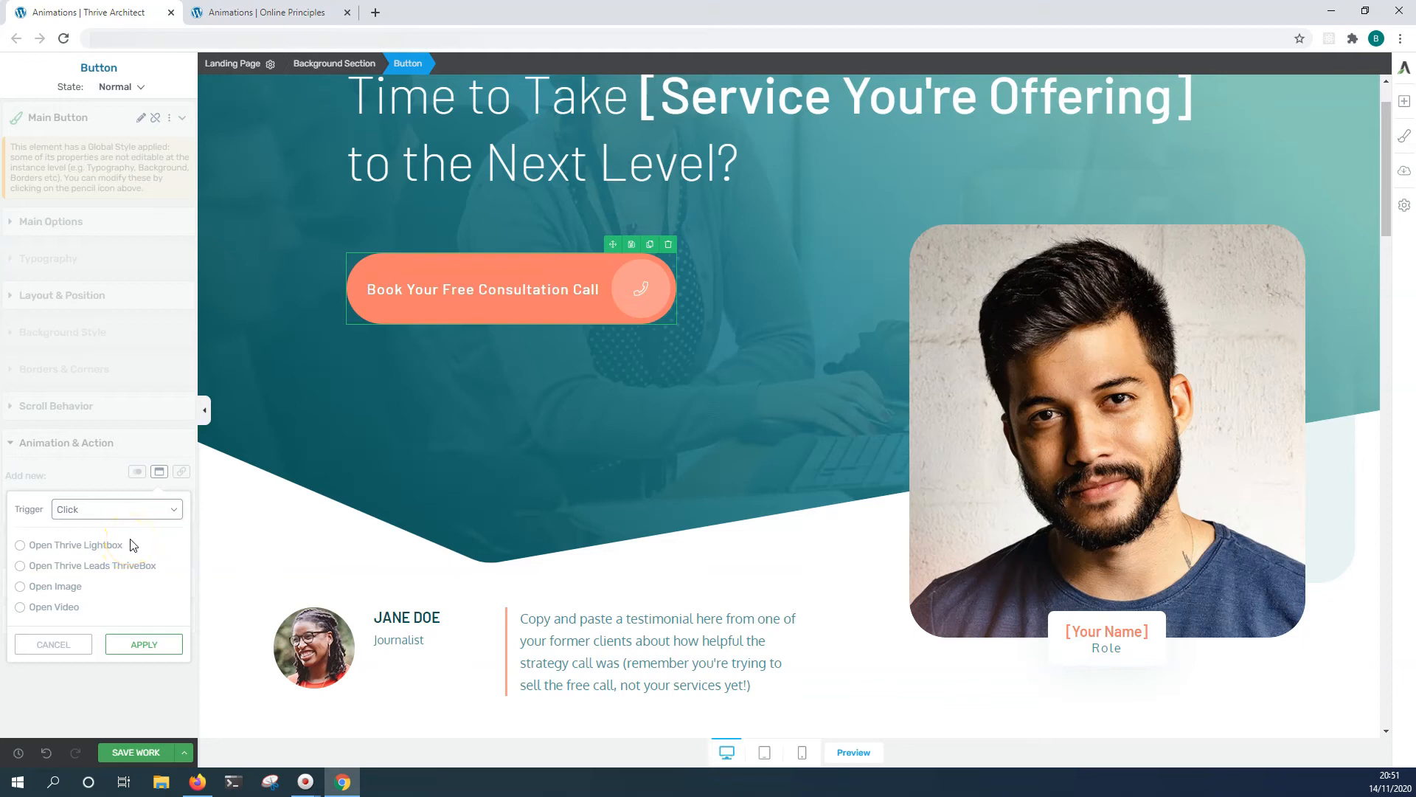